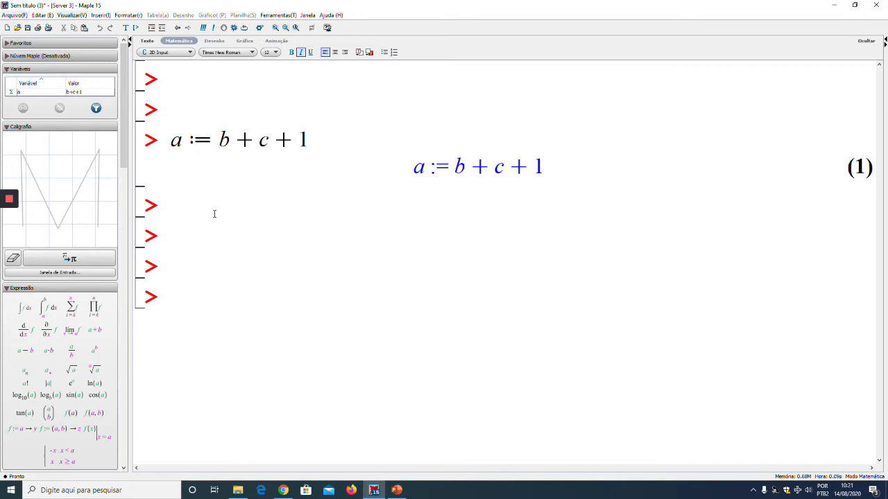
# Evaluate the expression a·2 below the assignment of a and add blank prompts beneath its result
pyautogui.write('a*2')
pyautogui.press('Return')
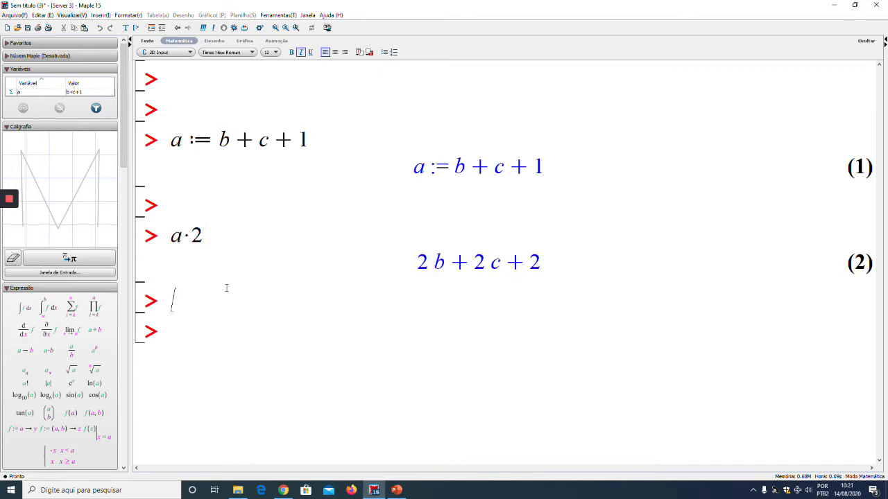
pyautogui.press('Return')
pyautogui.press('Return')
pyautogui.press('Return')
pyautogui.press('Return')
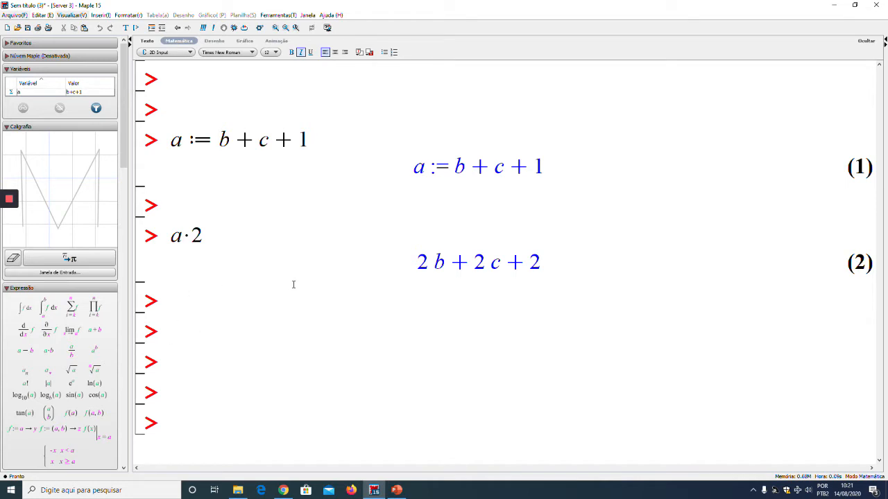
# Run the restart command below the a·2 result to clear the stored variable assignments
pyautogui.click(189, 305)
pyautogui.write('restart')
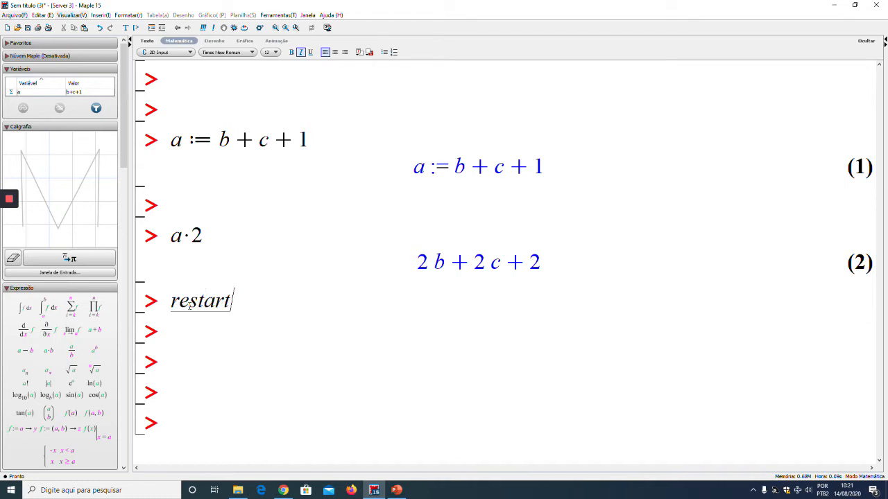
pyautogui.press('Return')
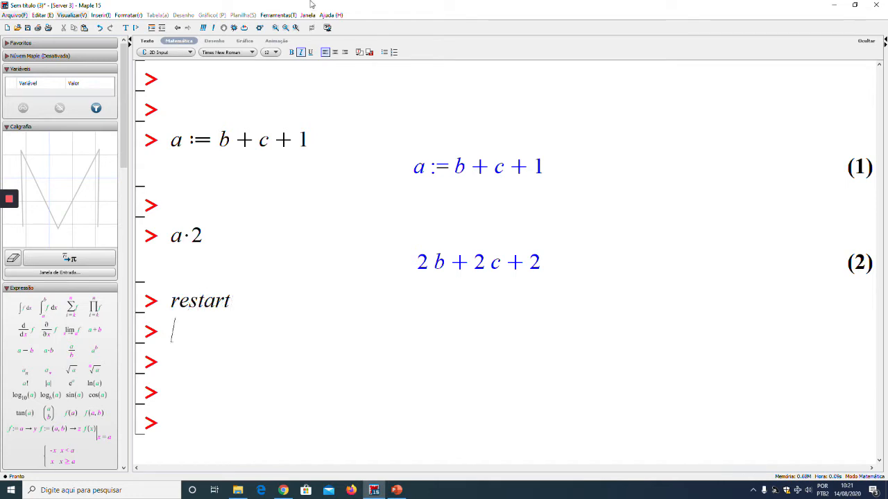
# Enter and execute the equation a = b + c + 1 with a plain equals sign instead of an assignment
pyautogui.doubleClick(176, 140)
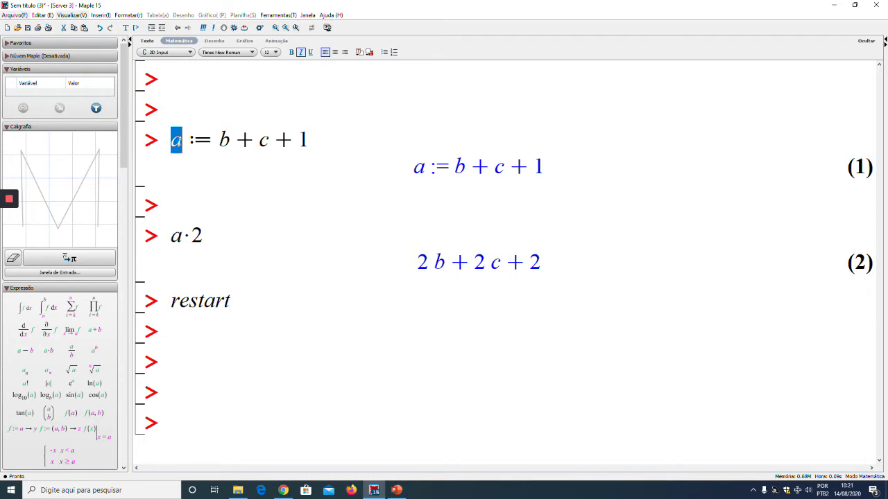
pyautogui.click(189, 335)
pyautogui.write('a ')
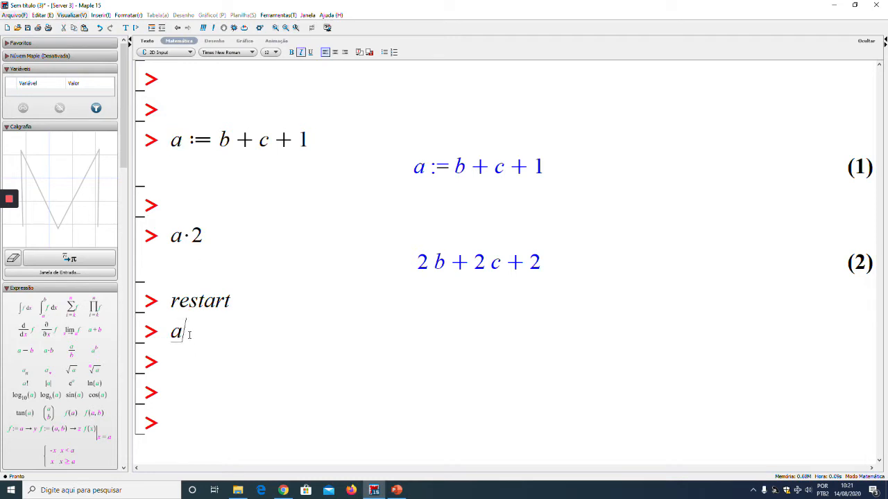
pyautogui.write('= b + c + ')
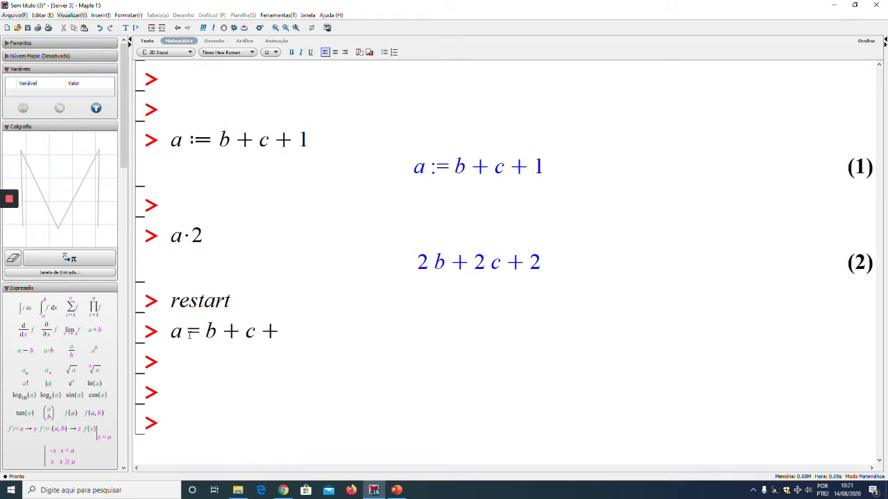
pyautogui.write('1')
pyautogui.press('Return')
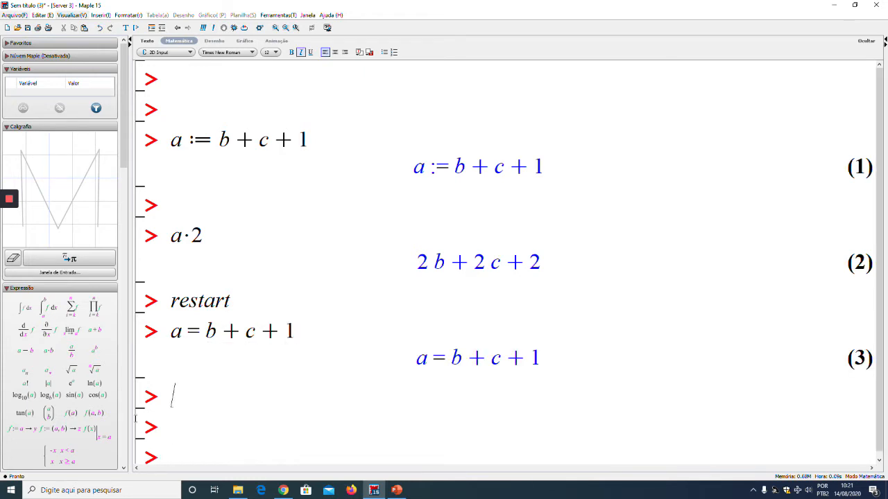
pyautogui.press('Return')
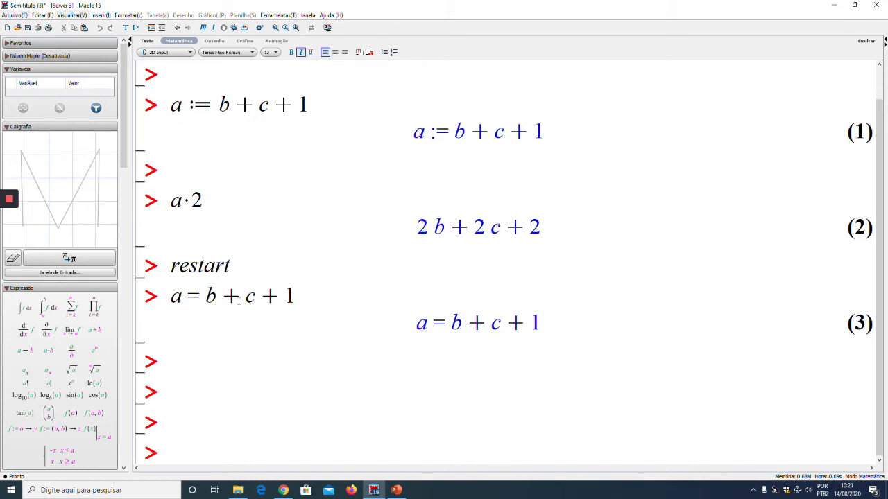
# Evaluate a on its own below the equation to check whether it holds a value
pyautogui.moveTo(171, 297); pyautogui.dragTo(300, 300)
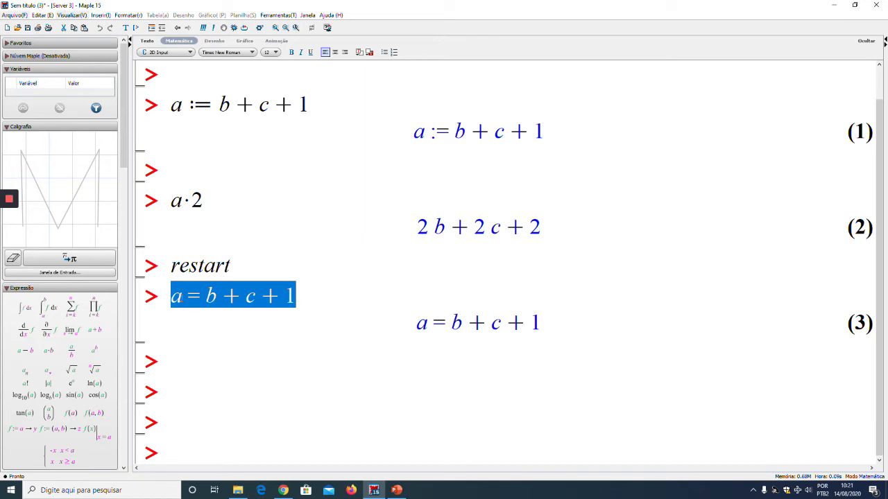
pyautogui.click(201, 363)
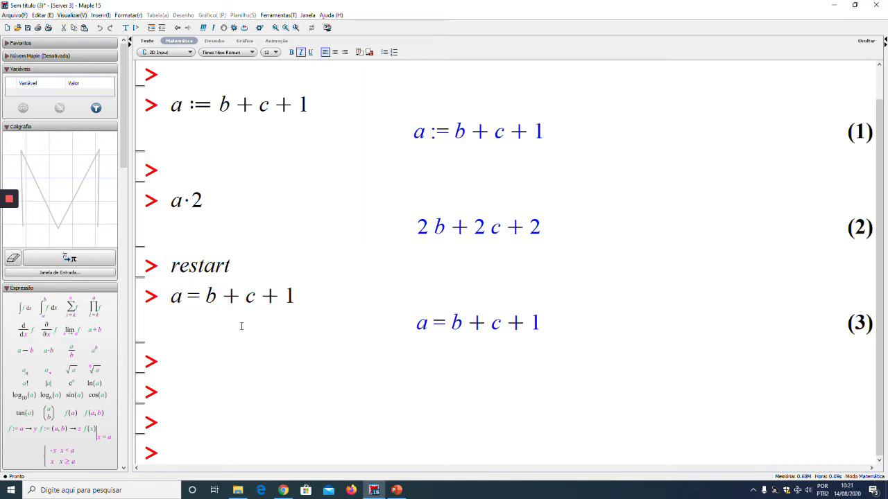
pyautogui.write('a')
pyautogui.press('Return')
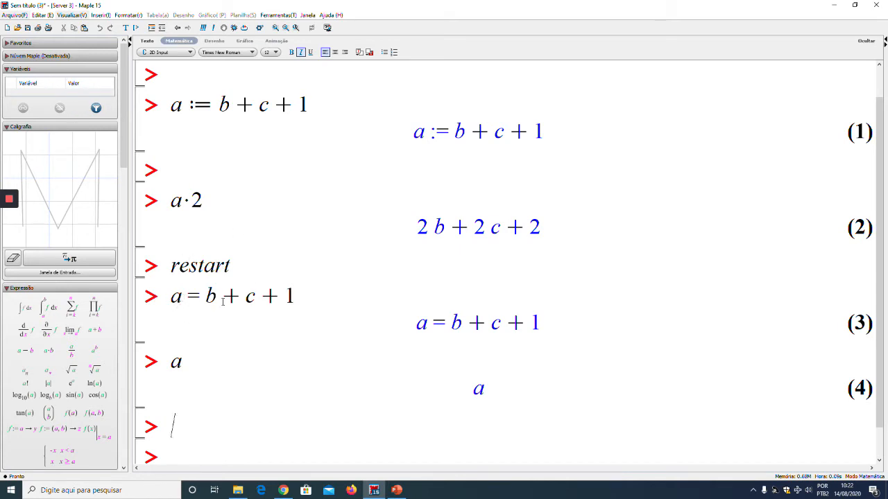
# Enter and execute the equation a·x + b = c·x + d, leaving one blank prompt above it
pyautogui.scroll(-1, 222, 299)
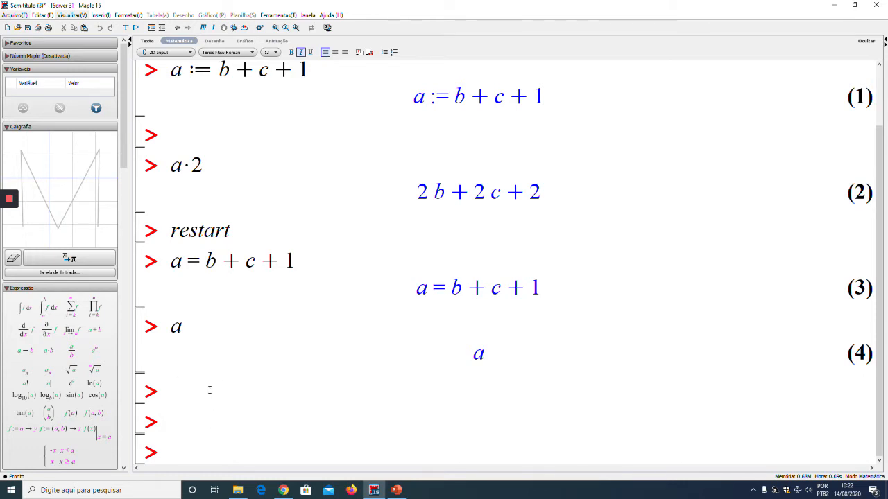
pyautogui.press('Down')
pyautogui.write('a')
pyautogui.write('*x+')
pyautogui.write('b=')
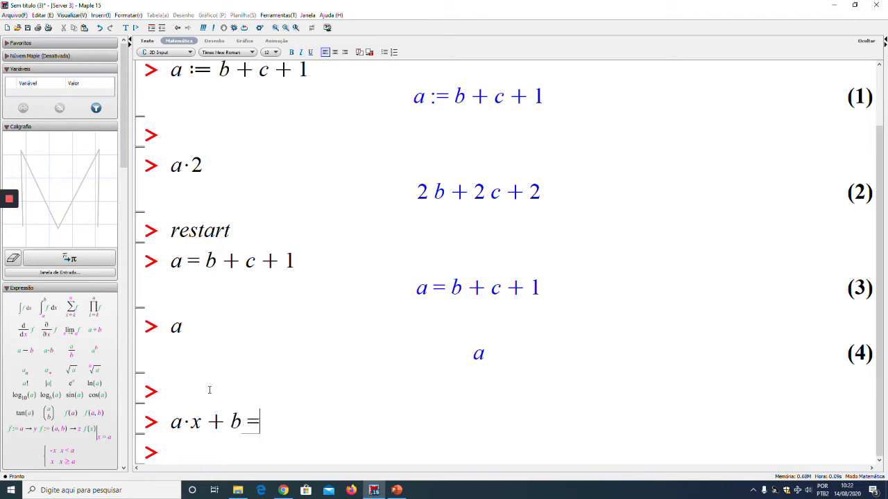
pyautogui.write('c*x+')
pyautogui.write('d')
pyautogui.press('Return')
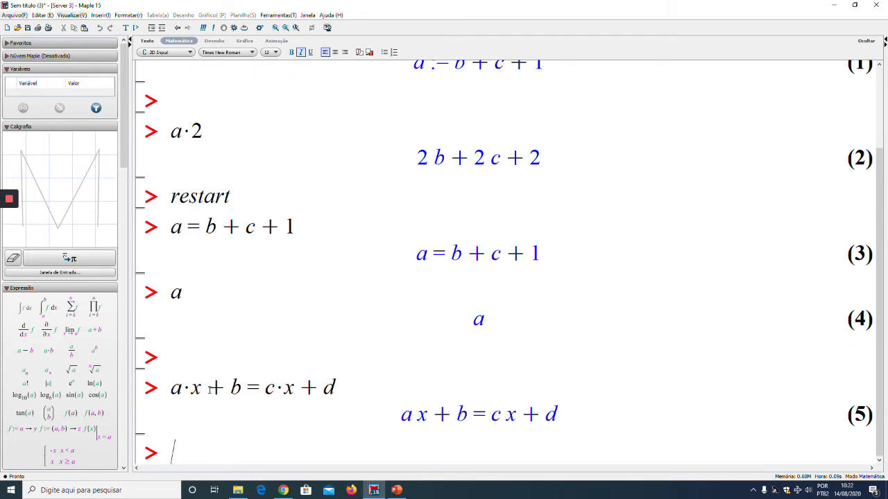
# Enter and execute the equation ln(x) = x^2 - 4 - x below the linear equation
pyautogui.press('Return')
pyautogui.press('Return')
pyautogui.click(209, 390)
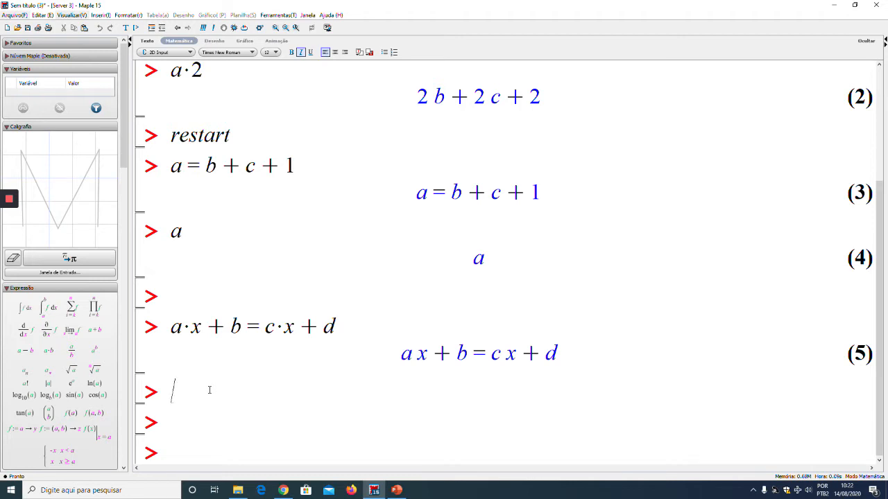
pyautogui.write('ln(x) = x^2')
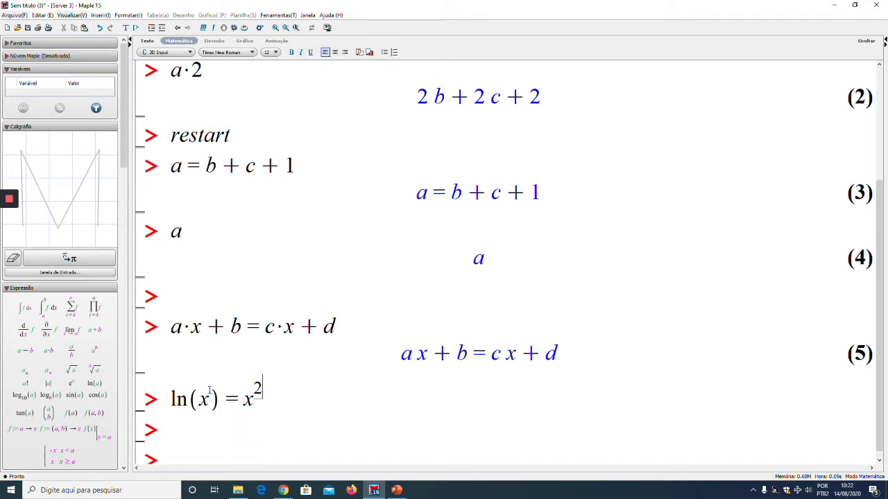
pyautogui.press('Right')
pyautogui.write('-4-x')
pyautogui.press('Return')
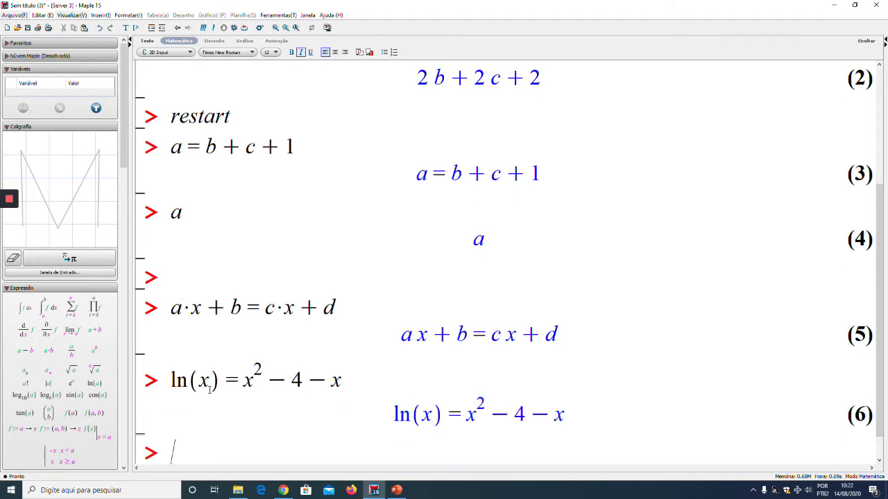
# Begin a plot command below the logarithmic equation with ln(x) and its copied other side, x^2 - 4 - x, as the listed functions
pyautogui.press('Return')
pyautogui.press('Return')
pyautogui.press('Return')
pyautogui.press('Up')
pyautogui.press('Up')
pyautogui.press('Up')
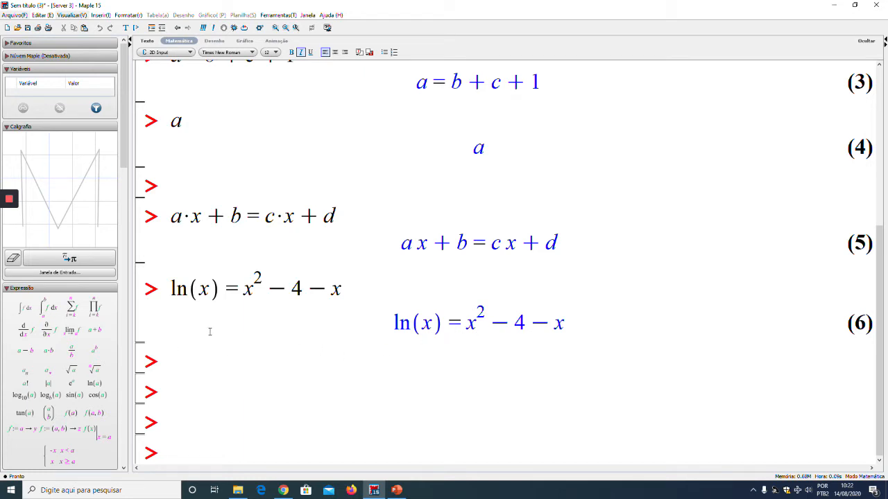
pyautogui.write('plot(')
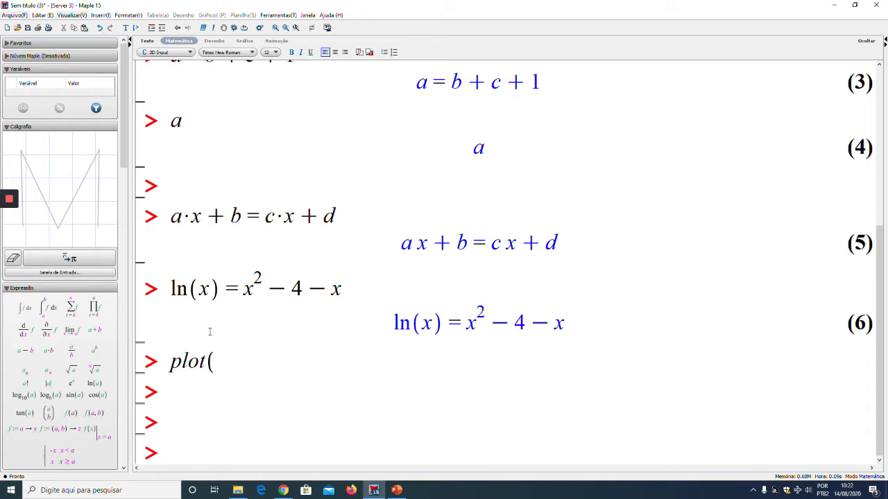
pyautogui.write('[ln(x),')
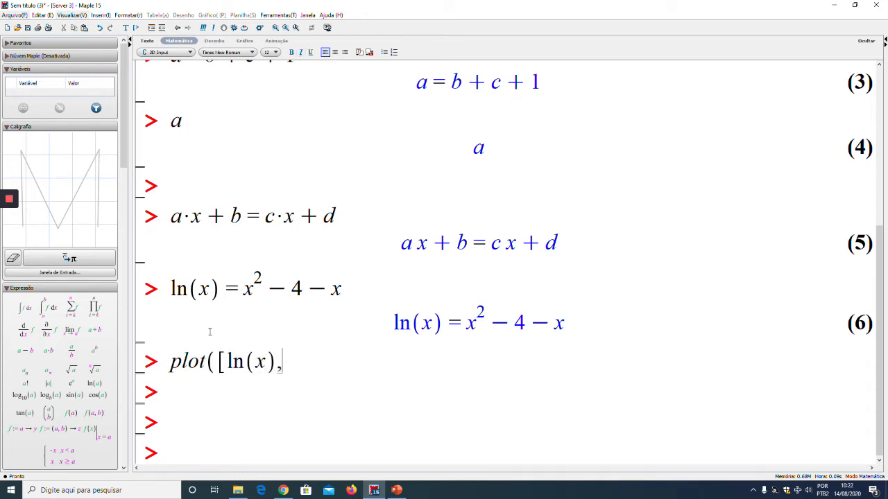
pyautogui.moveTo(231, 298); pyautogui.dragTo(339, 290)
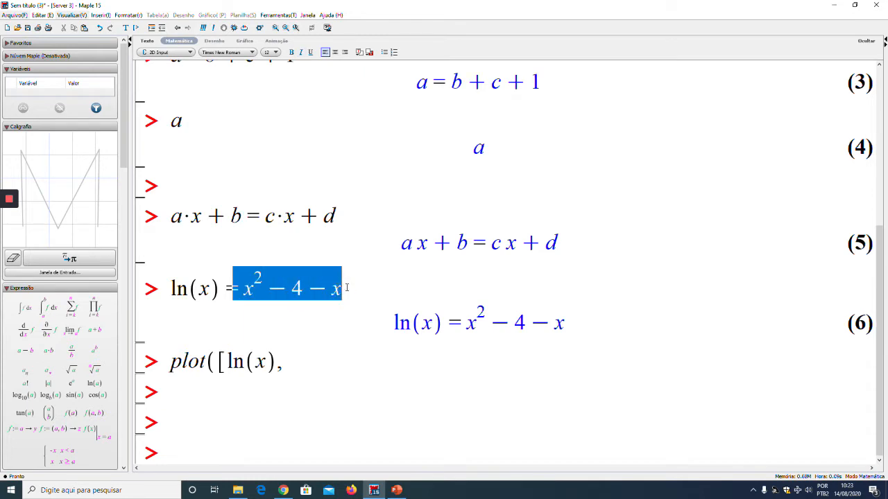
pyautogui.hotkey('ctrl', 'c')
pyautogui.click(279, 371)
pyautogui.hotkey('ctrl', 'v')
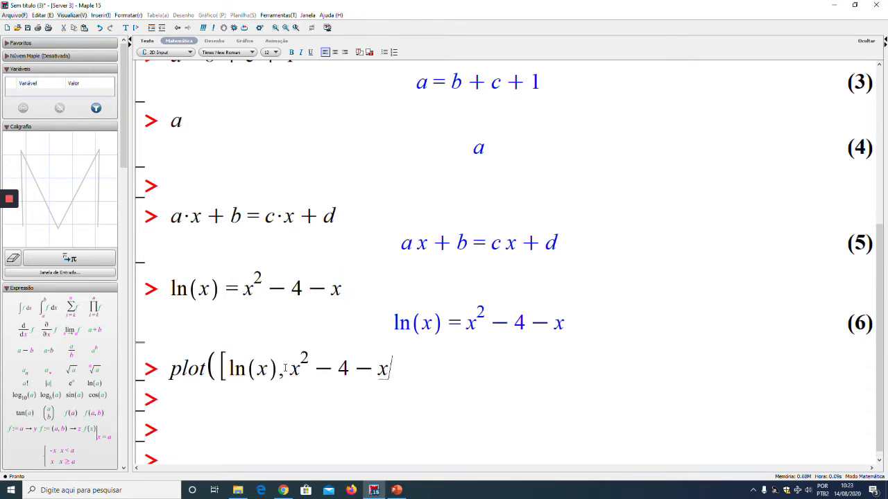
# Complete the plot command with the range x = 0..4 and execute it
pyautogui.write('], x = 0 ..4')
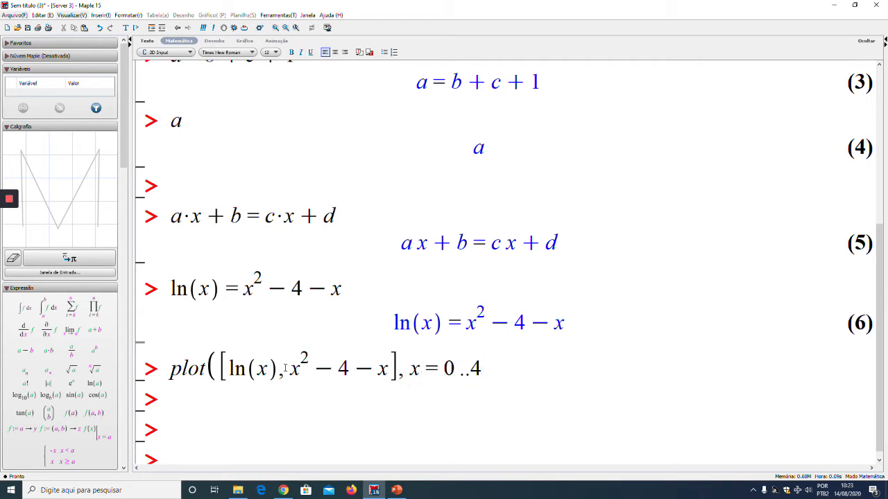
pyautogui.write(')')
pyautogui.press('Return')
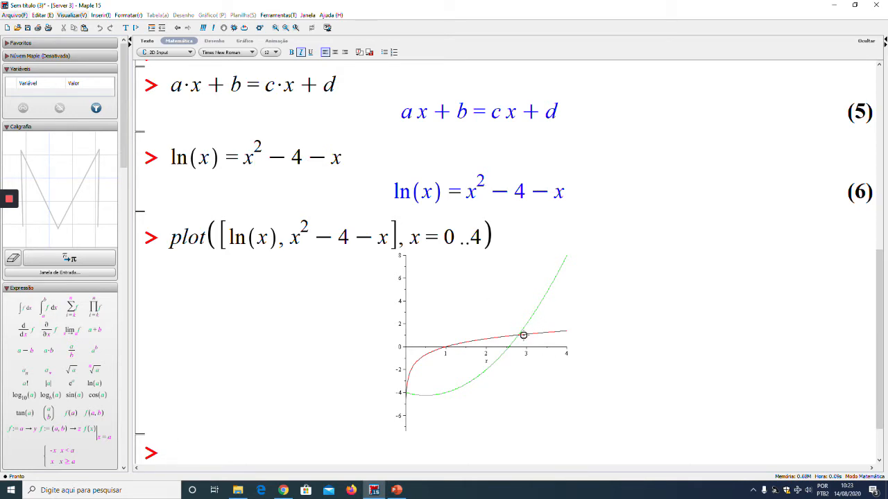
# Add blank prompts below the graph and differentiate f(x)·sin(x) with respect to x using diff
pyautogui.press('Return')
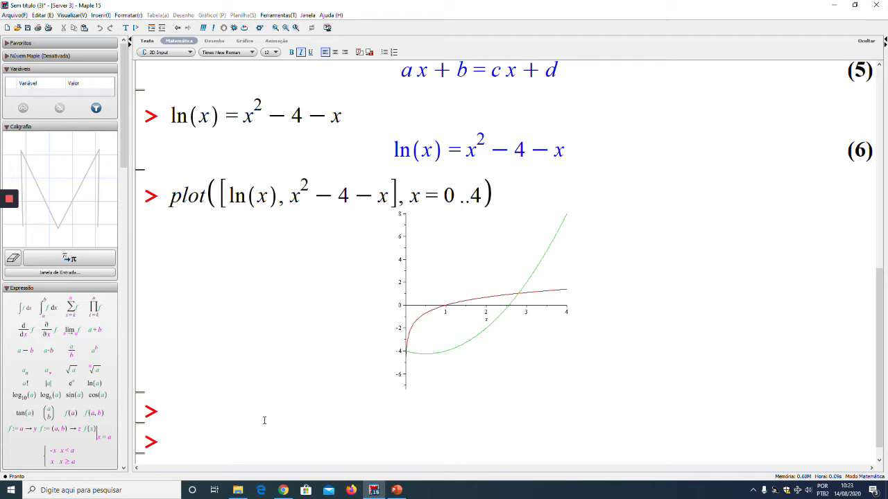
pyautogui.press('Return')
pyautogui.press('Return')
pyautogui.press('Return')
pyautogui.press('Return')
pyautogui.click(190, 356)
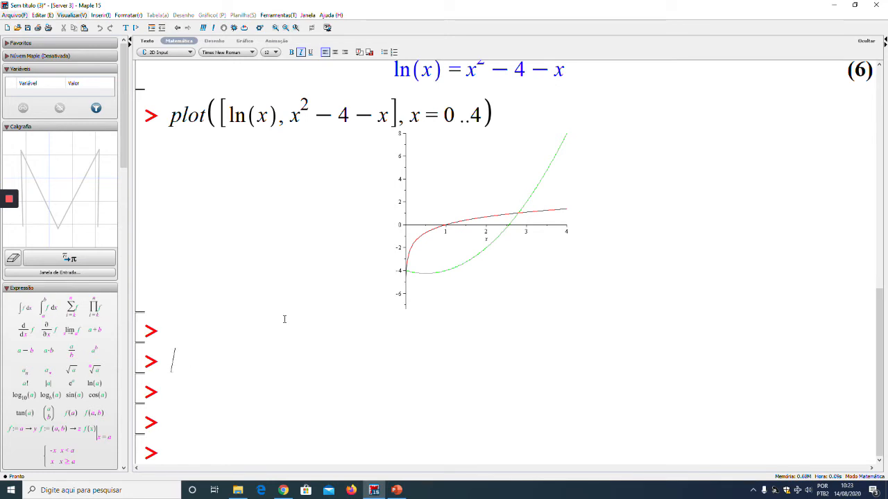
pyautogui.write('diff (f(')
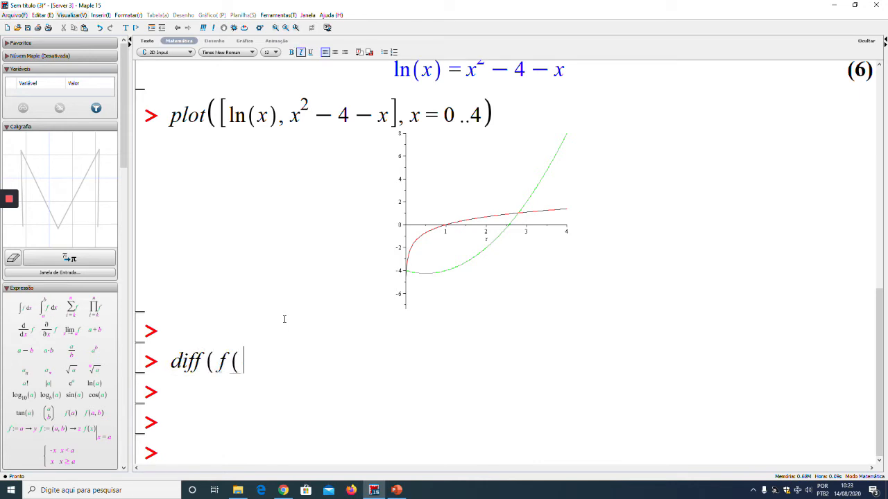
pyautogui.write('x)*sin(x')
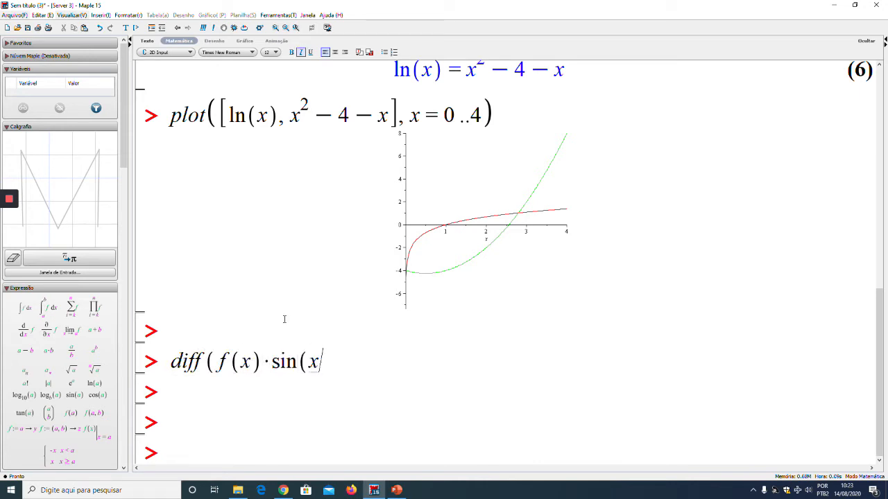
pyautogui.write('),x)')
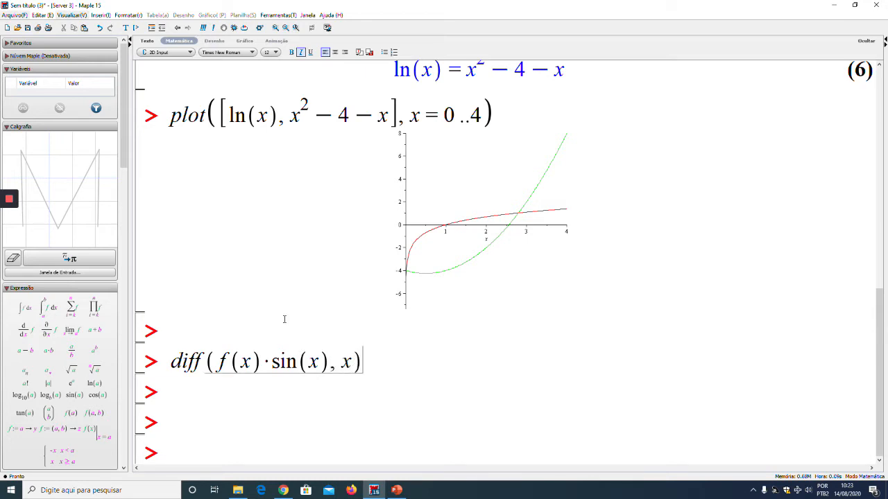
pyautogui.press('Return')
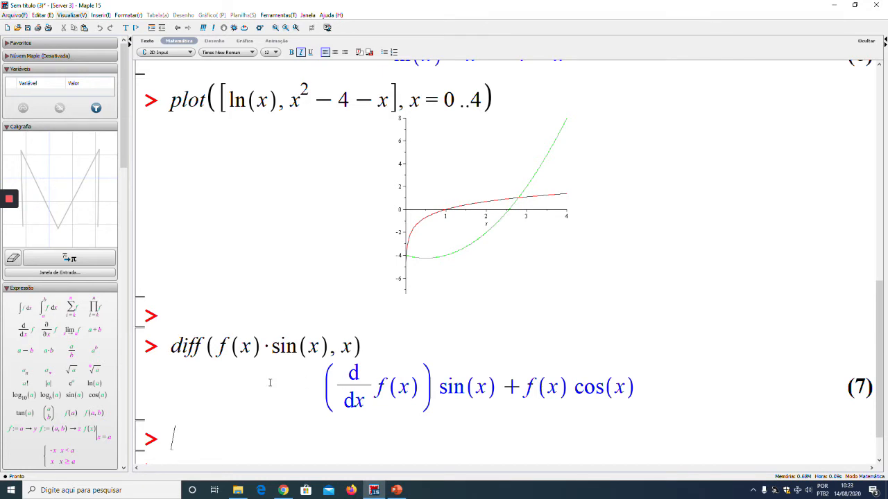
# Rewrite the derivative line as Diff(f(x)·sin(x), x) = diff(f(x)·sin(x), x) by duplicating the command, and execute it
pyautogui.moveTo(173, 347); pyautogui.dragTo(313, 342)
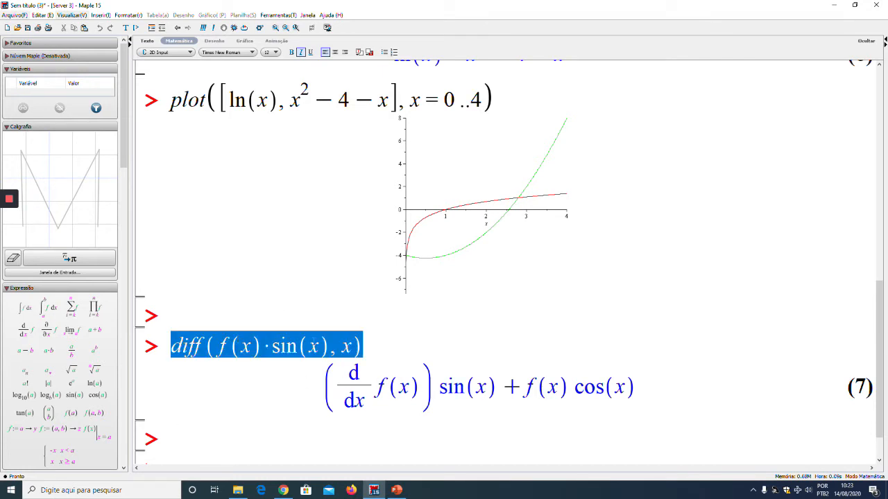
pyautogui.hotkey('ctrl', 'c')
pyautogui.click(366, 346)
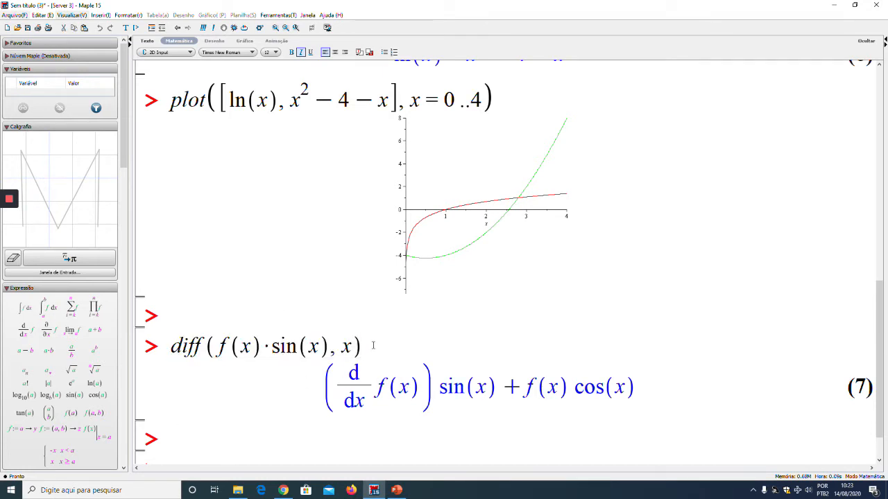
pyautogui.write('=')
pyautogui.hotkey('ctrl', 'v')
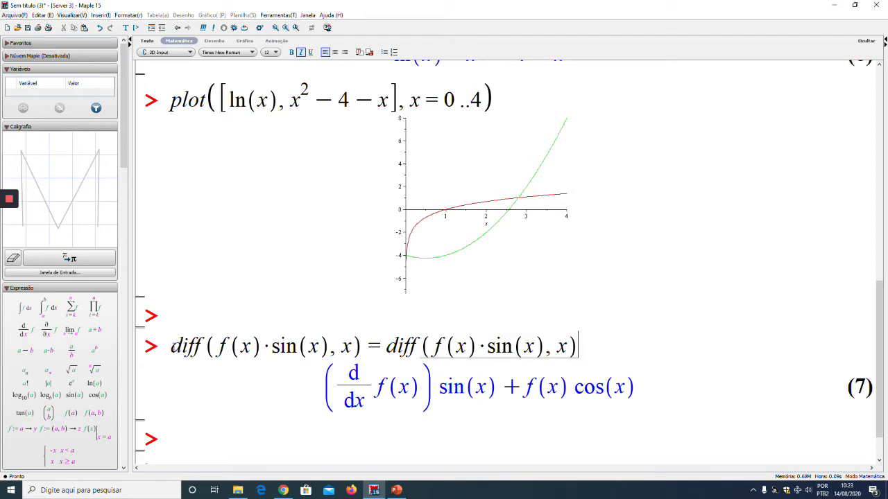
pyautogui.moveTo(171, 346); pyautogui.dragTo(181, 347)
pyautogui.write('D')
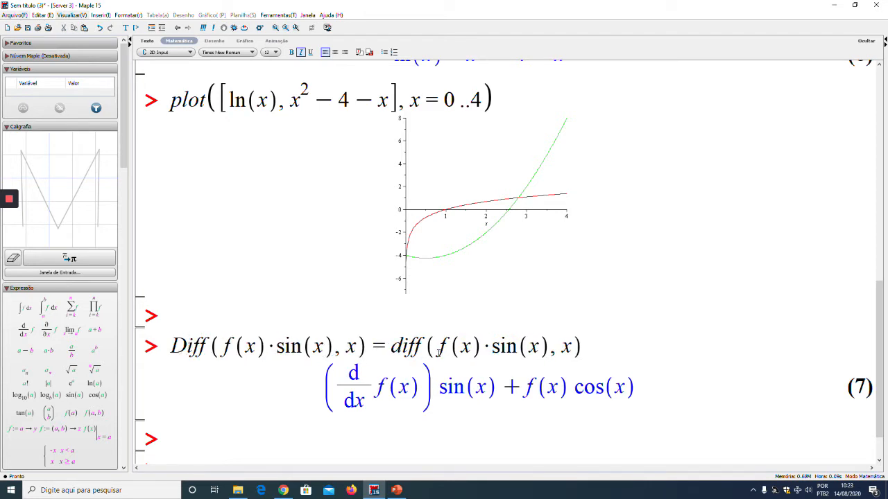
pyautogui.press('Return')
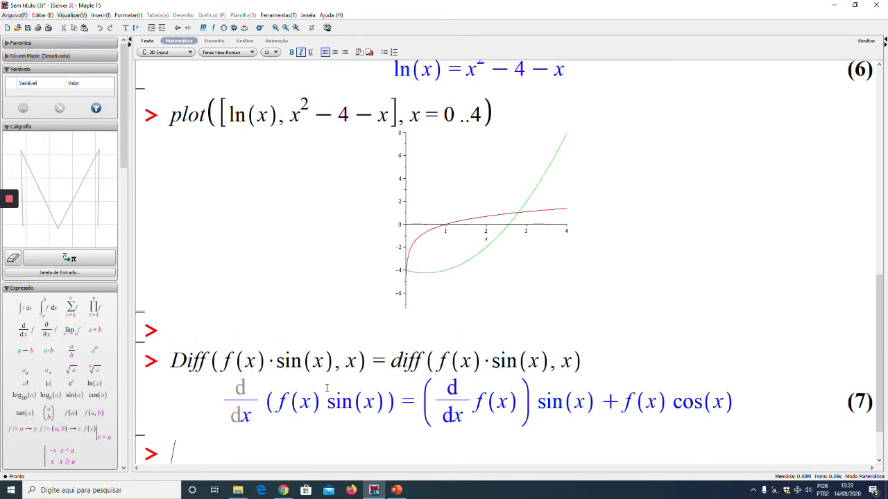
# Enter and execute lim(tanh(x), x = infinity) below the derivative, adding a blank prompt beneath it
pyautogui.scroll(-3, 328, 386)
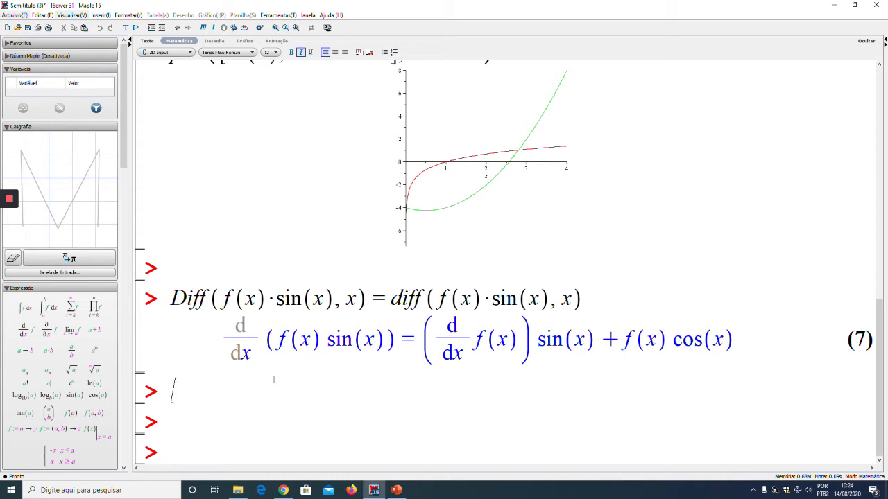
pyautogui.write('lim(ta')
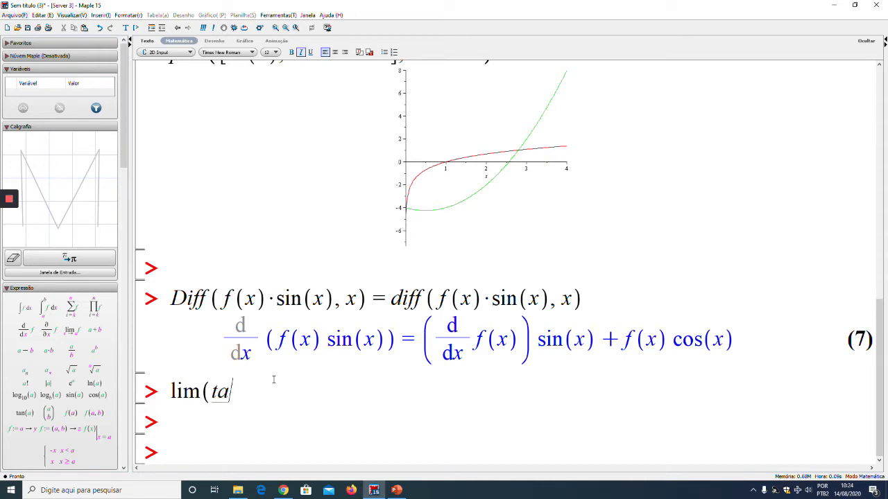
pyautogui.write('nh(x), x = ')
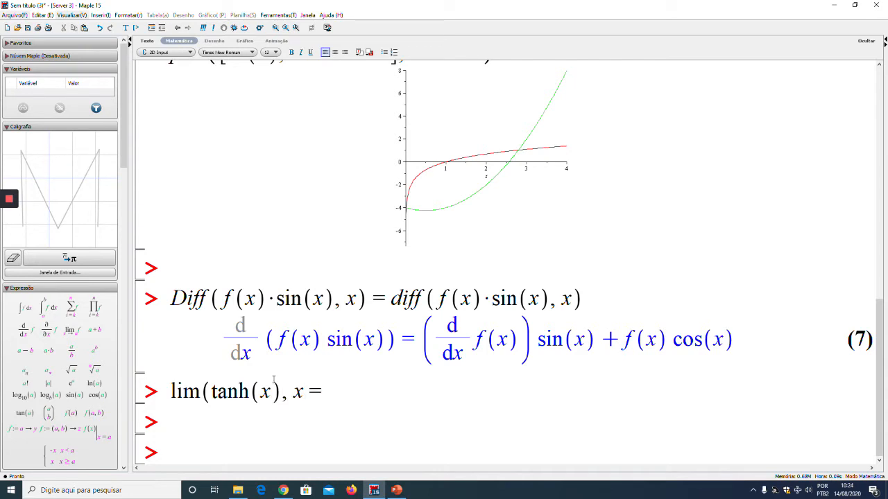
pyautogui.write('infinity)')
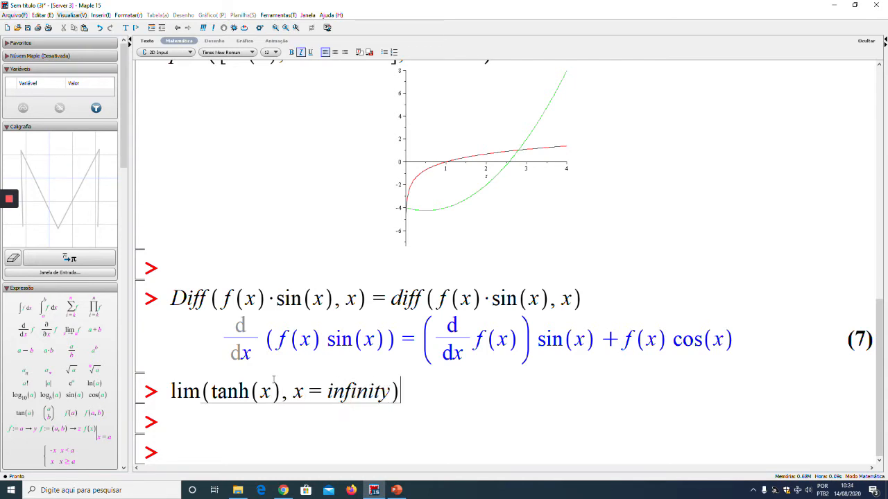
pyautogui.press('Return')
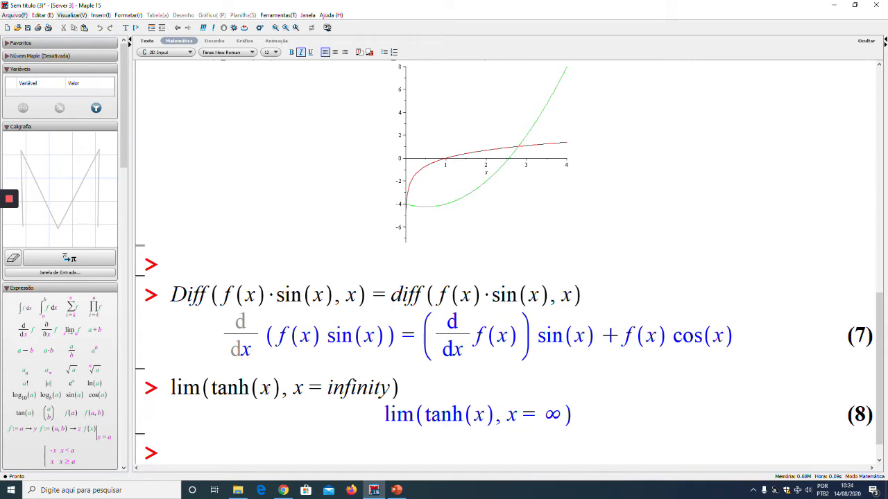
pyautogui.press('Return')
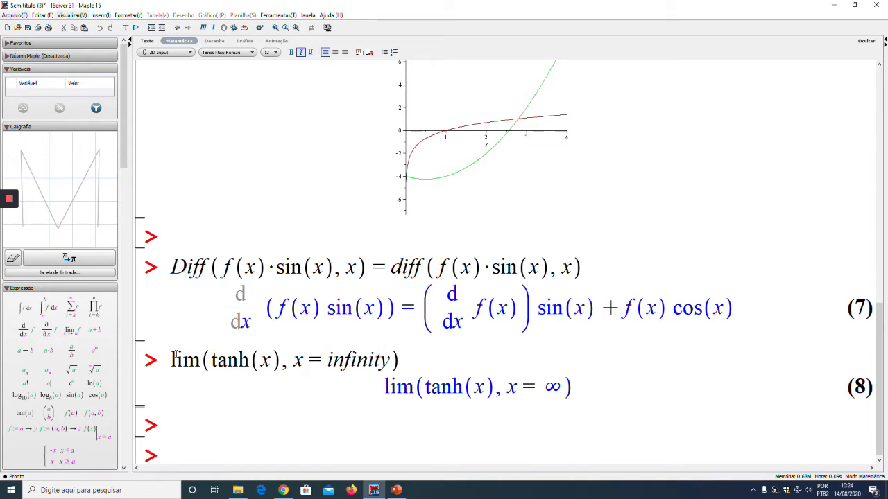
# Correct the command name lim to limit and set the whole expression equal to a copy of itself
pyautogui.click(201, 361)
pyautogui.write('it')
pyautogui.press('Home')
pyautogui.hotkey('shift', 'End')
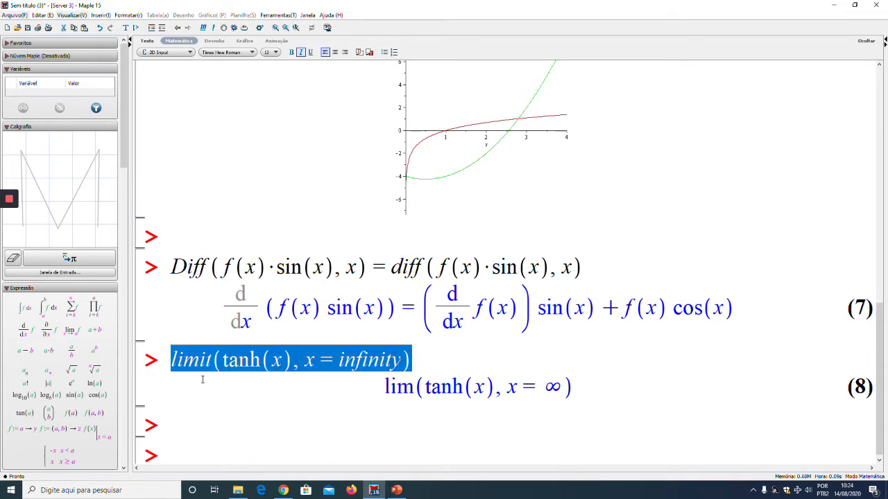
pyautogui.moveTo(212, 359); pyautogui.dragTo(426, 353)
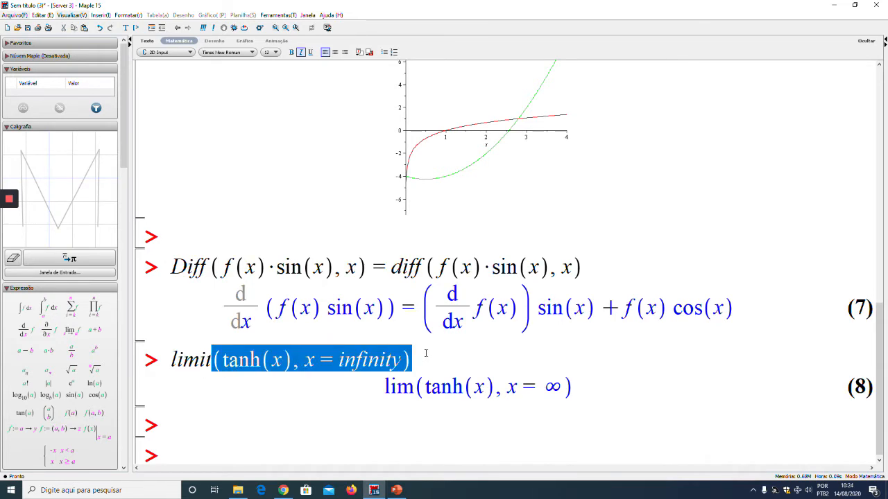
pyautogui.click(426, 354)
pyautogui.write('=')
pyautogui.hotkey('ctrl', 'v')
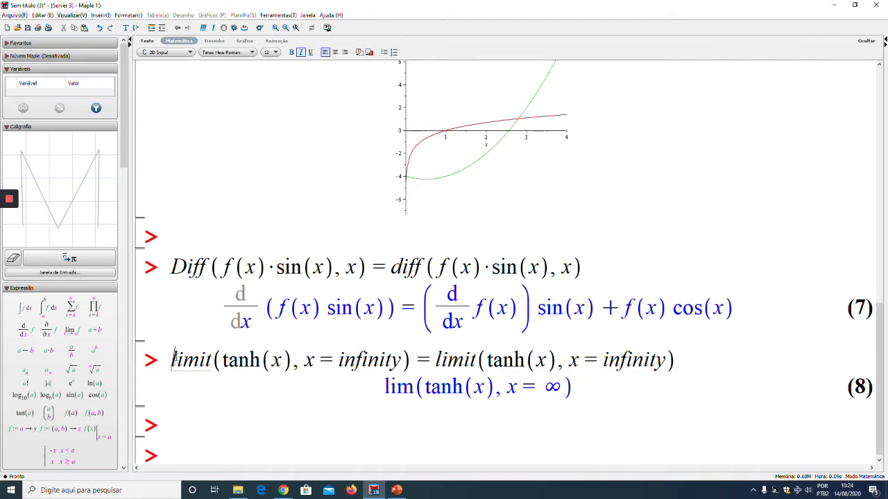
# Change the command before the equals sign to the inert Limit, execute the line and add blank prompts below it
pyautogui.moveTo(178, 359); pyautogui.dragTo(172, 359)
pyautogui.write('L')
pyautogui.press('Return')
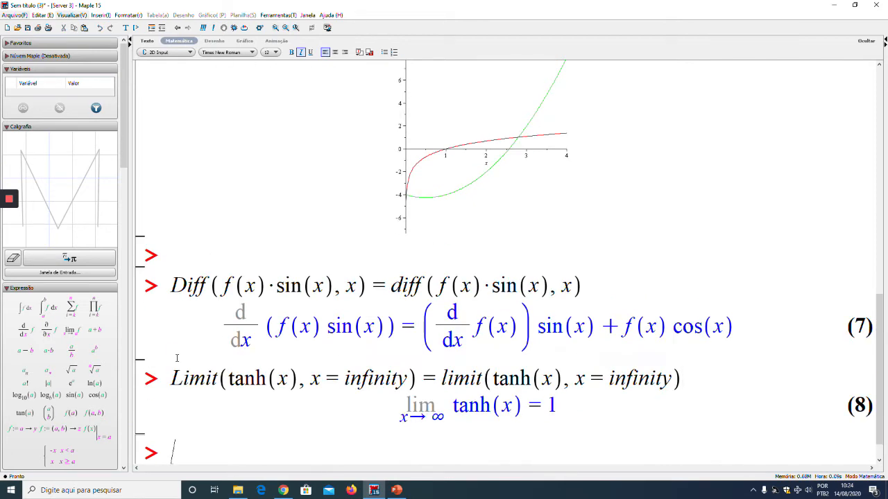
pyautogui.press('Return')
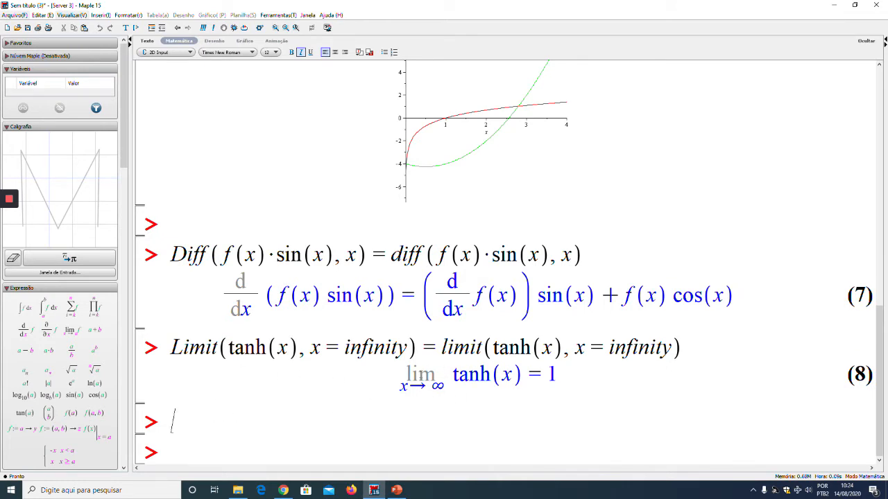
pyautogui.press('Return')
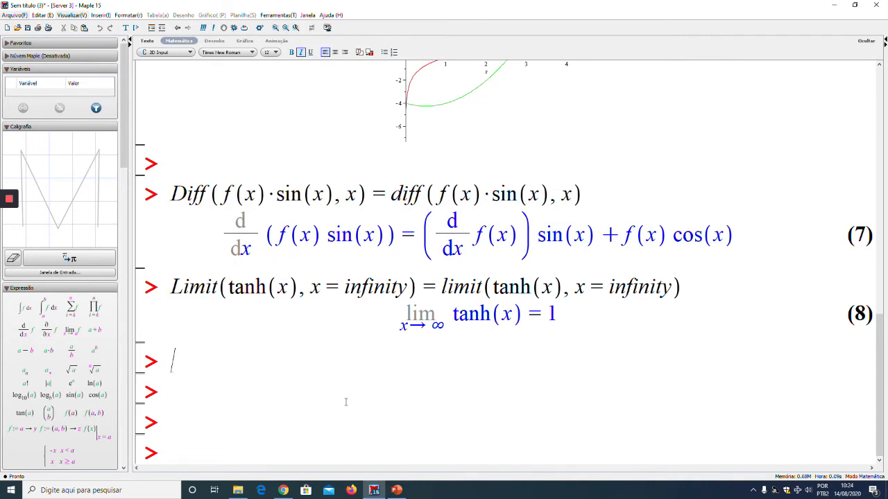
# Assign the earlier linear equation a·x + b = c·x + d to expr1 below the limit and execute it
pyautogui.click(346, 403)
pyautogui.scroll(10, 393, 285)
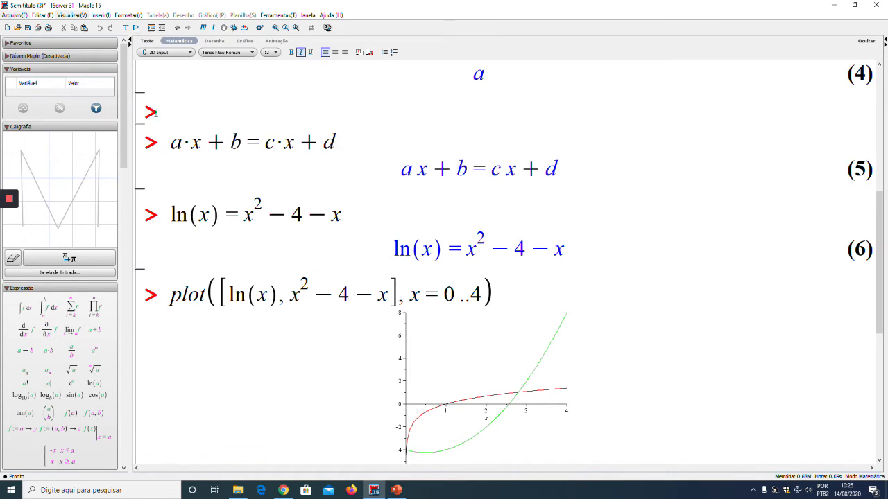
pyautogui.moveTo(172, 142); pyautogui.dragTo(356, 135)
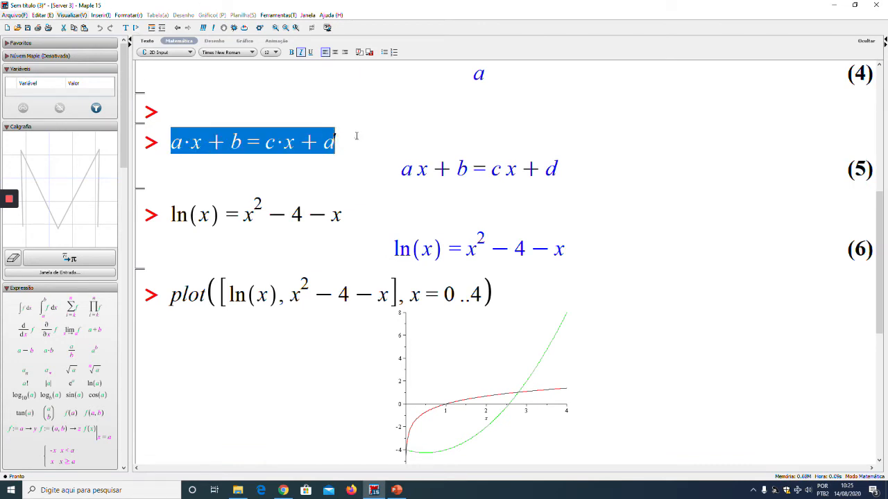
pyautogui.scroll(-10, 316, 263)
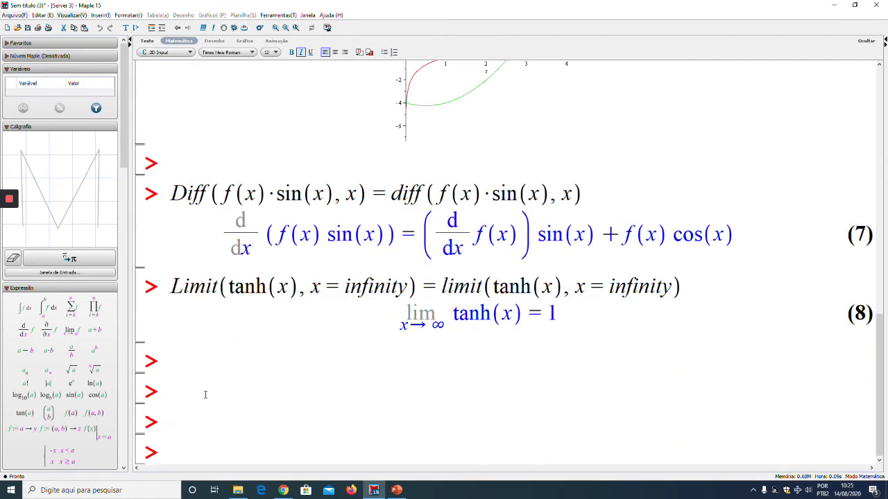
pyautogui.click(205, 395)
pyautogui.write('expr')
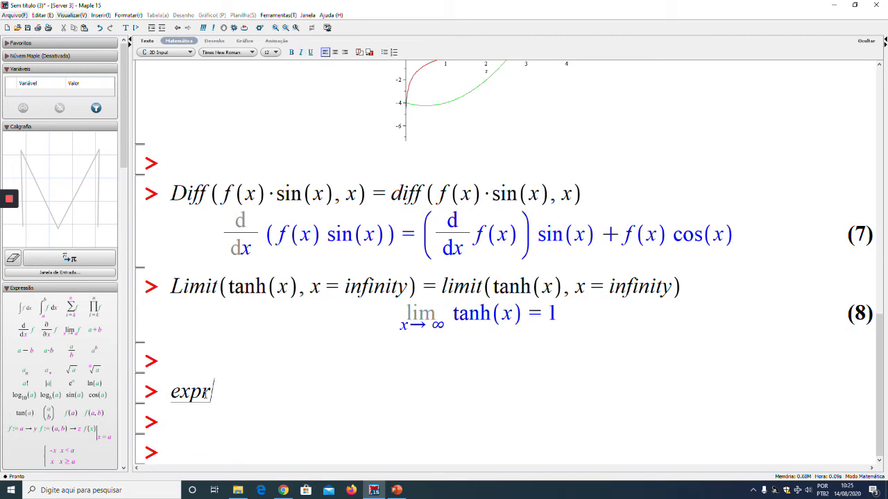
pyautogui.write('1')
pyautogui.write(':=a*x+b=c*x+d')
pyautogui.press('Return')
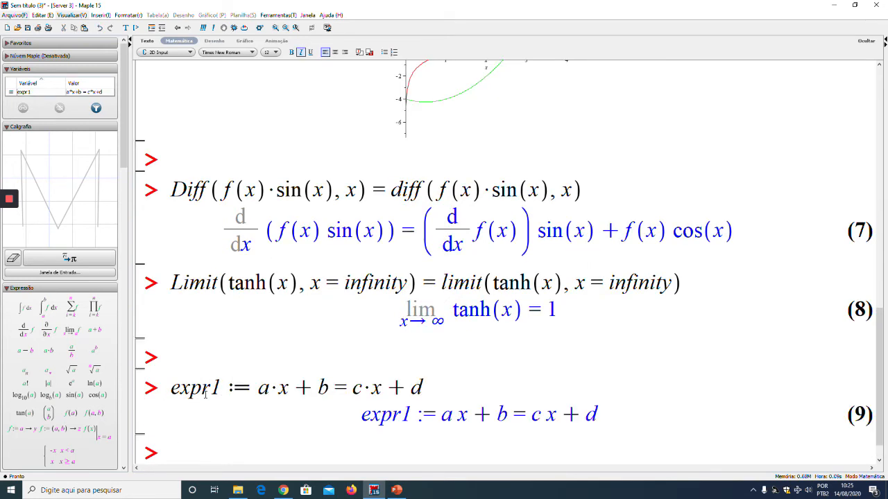
# Add blank prompts below the expr1 result and place the cursor at the second one
pyautogui.press('Return')
pyautogui.press('Return')
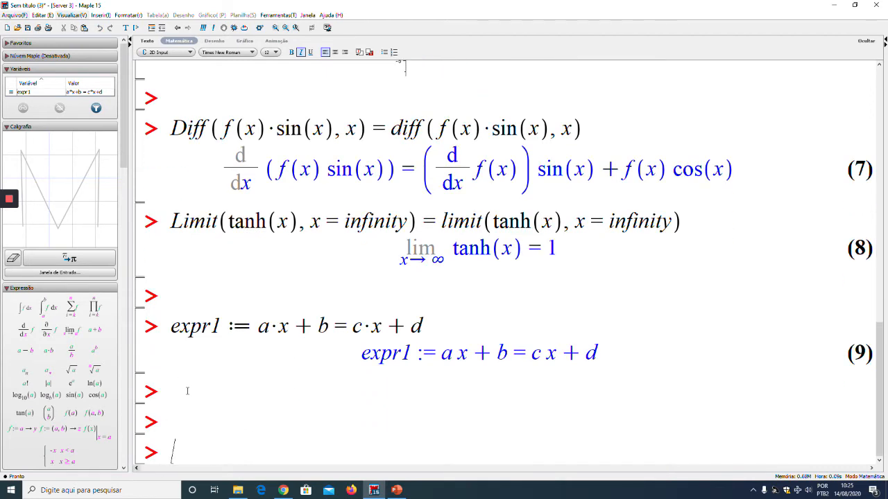
pyautogui.click(188, 391)
pyautogui.press('Down')
# Assign sinh(x^2 + y^2) + 1 to eq1 and execute it
pyautogui.write('eq1 := ')
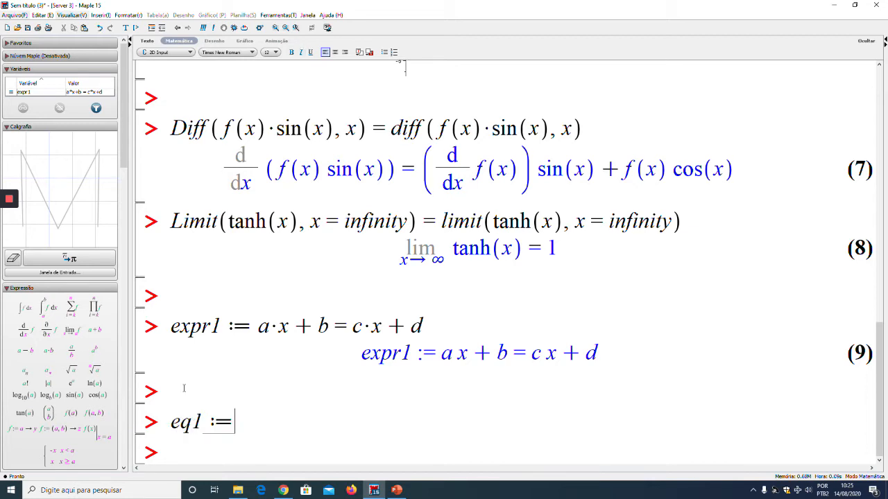
pyautogui.write('sinh(')
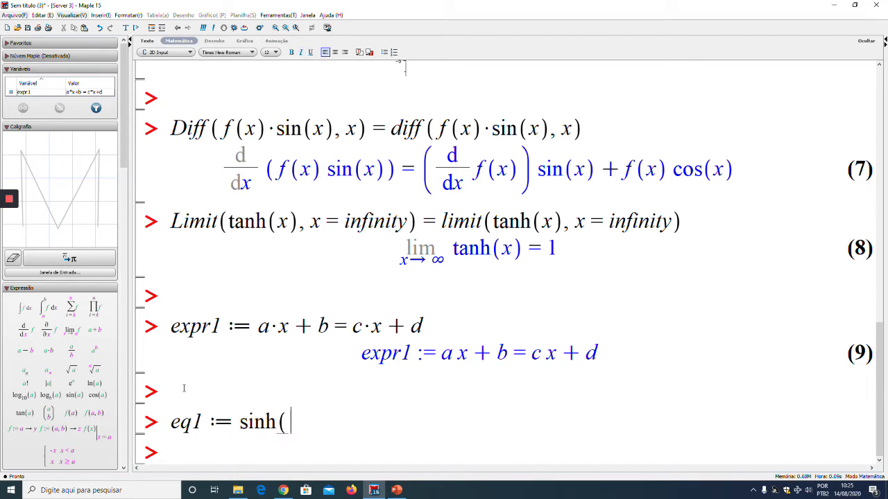
pyautogui.write('x^2')
pyautogui.press('Right')
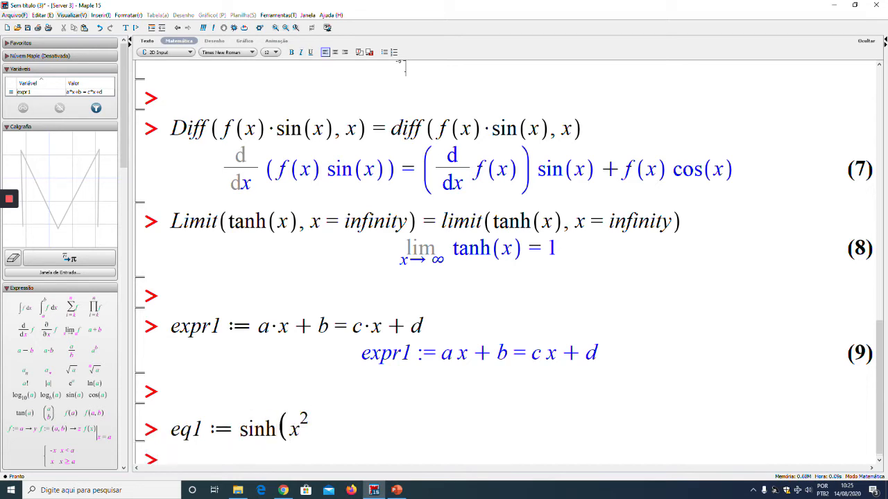
pyautogui.write('+ y^2')
pyautogui.press('Right')
pyautogui.write(')+1')
pyautogui.press('Return')
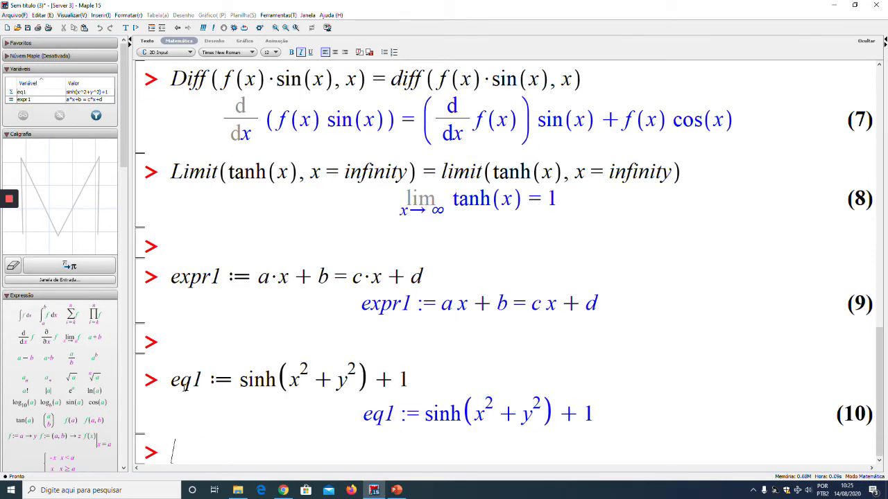
# Assign the indefinite integral of tanh(z) with respect to z to eq2 below eq1, using the integral template, and execute it
pyautogui.press('Return')
pyautogui.press('Return')
pyautogui.click(184, 388)
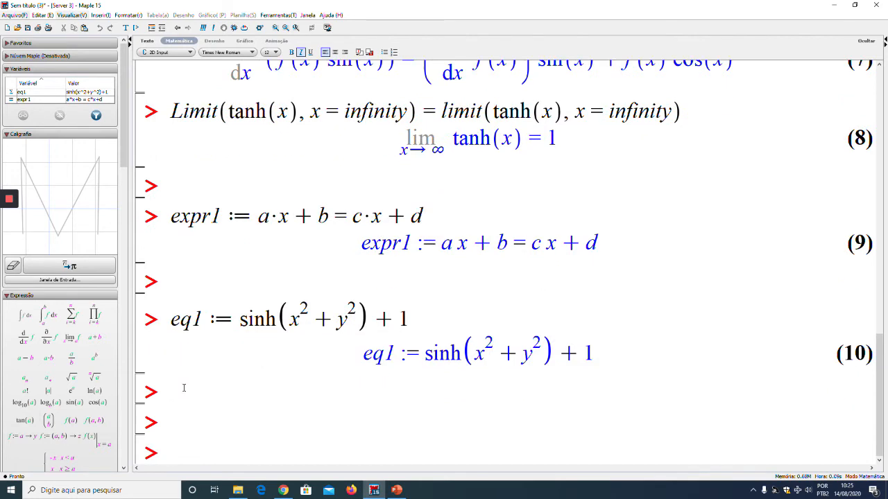
pyautogui.write('eq2:=')
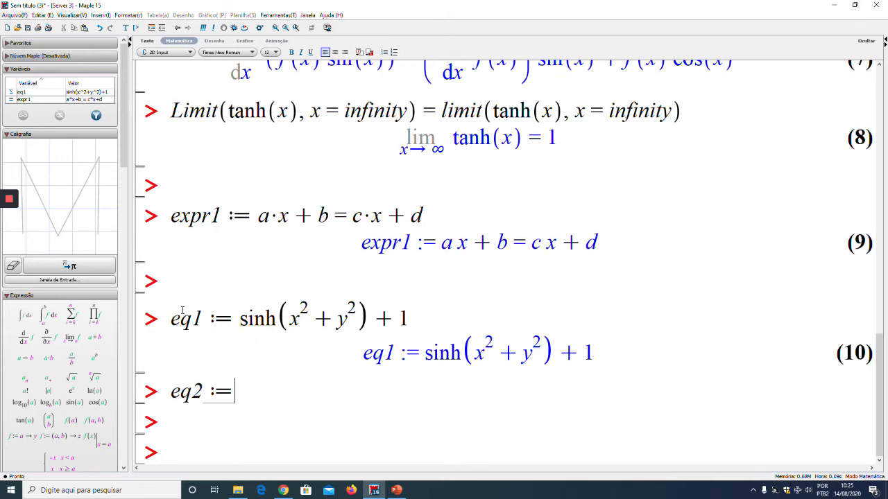
pyautogui.click(23, 318)
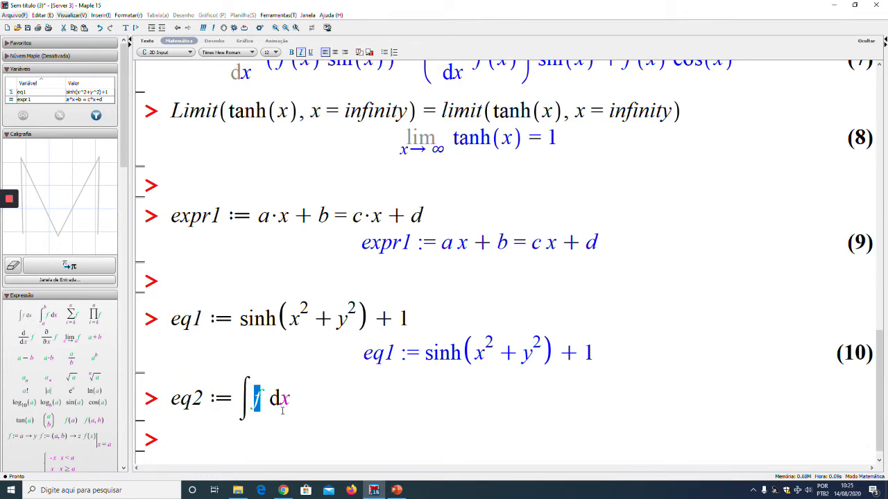
pyautogui.write('tanh')
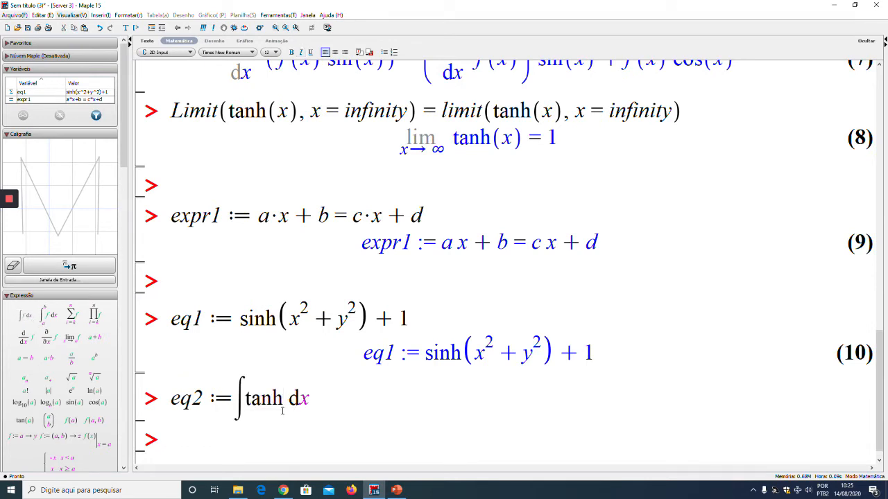
pyautogui.write('(z)')
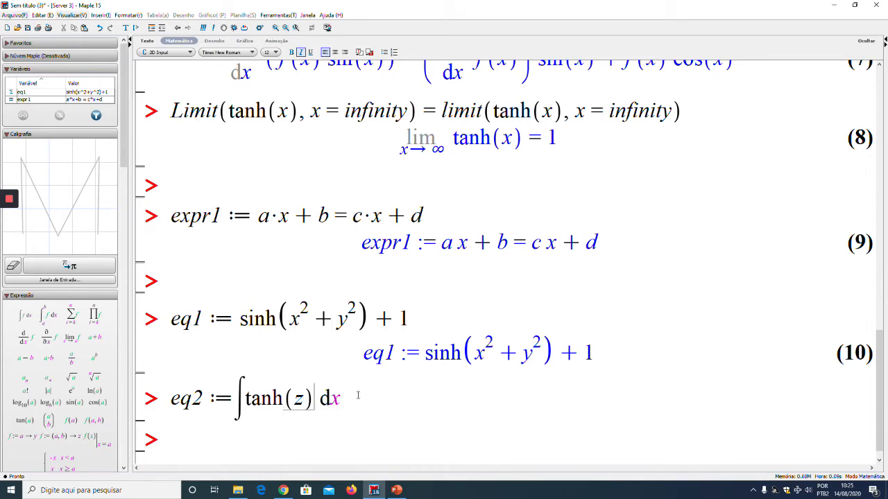
pyautogui.press('Tab')
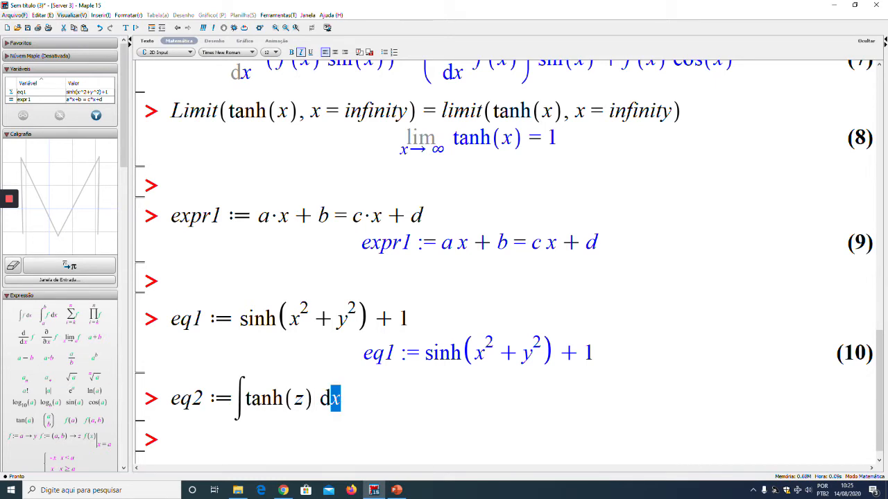
pyautogui.write('z')
pyautogui.press('Return')
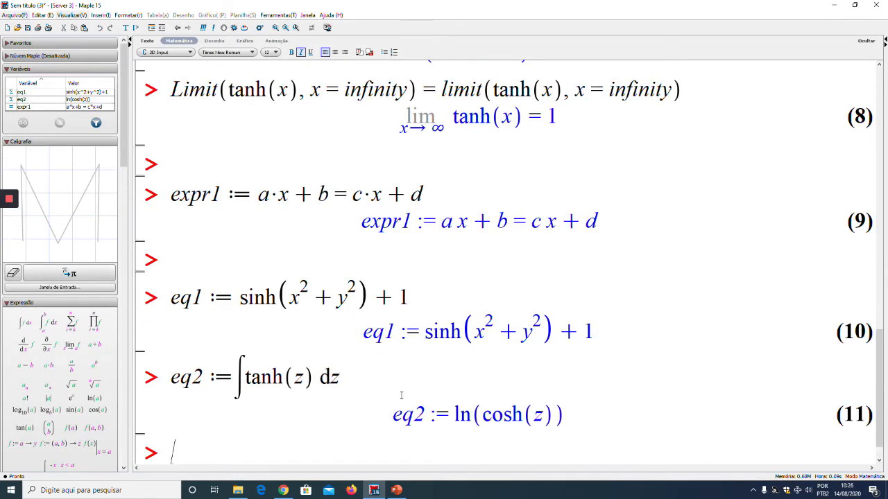
# Add three blank prompts below the eq2 result and return the cursor to the first empty one
pyautogui.press('Return')
pyautogui.press('Return')
pyautogui.press('Return')
pyautogui.press('Up')
pyautogui.press('Up')
pyautogui.press('Up')
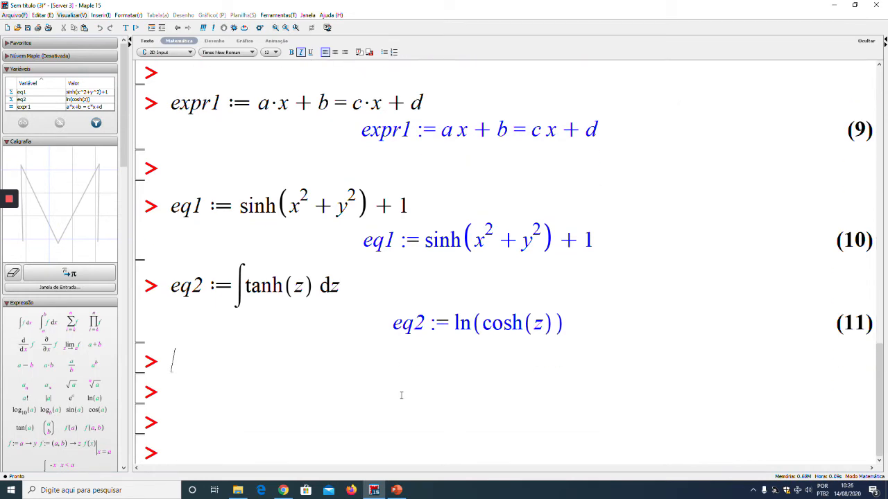
# Assign the equation eq1 = eq2 to expr2 and execute it
pyautogui.write('expr2 := ')
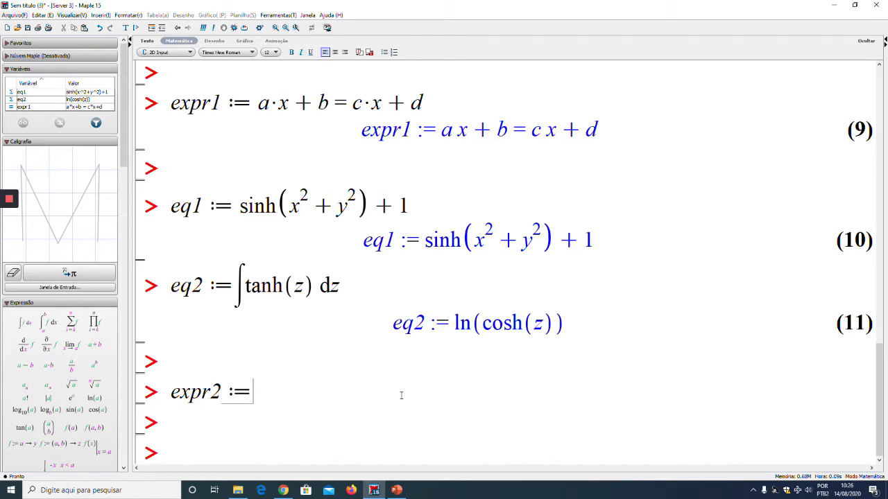
pyautogui.write('eq1')
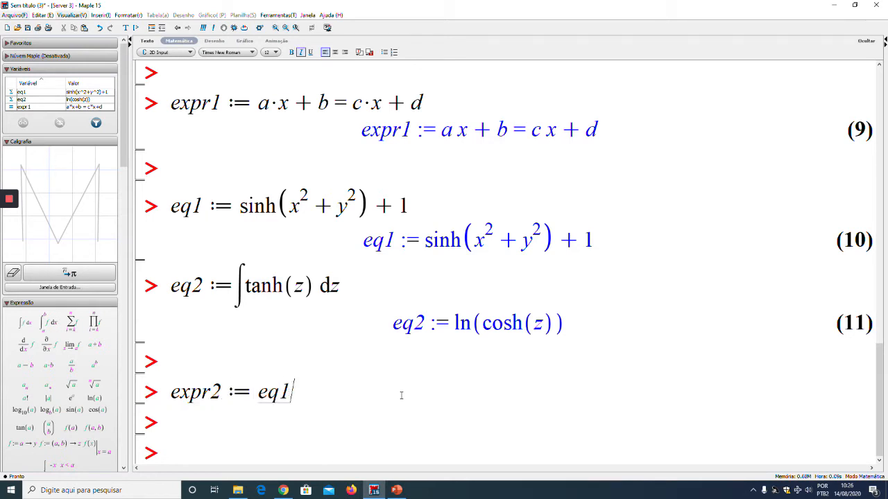
pyautogui.write(' = eq2')
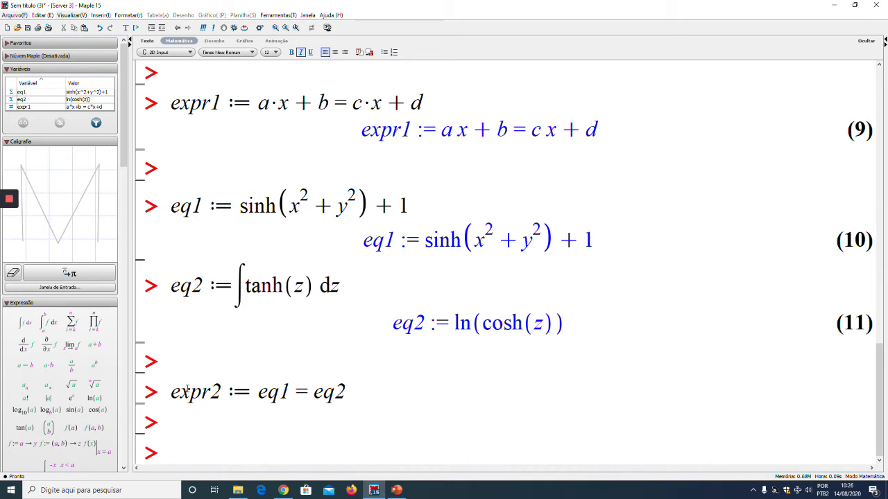
pyautogui.moveTo(258, 392); pyautogui.dragTo(355, 388)
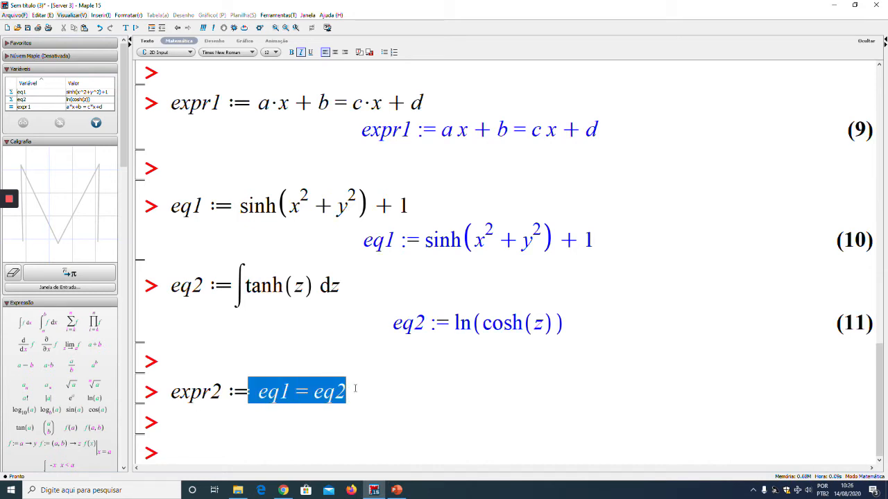
pyautogui.click(369, 389)
pyautogui.press('Return')
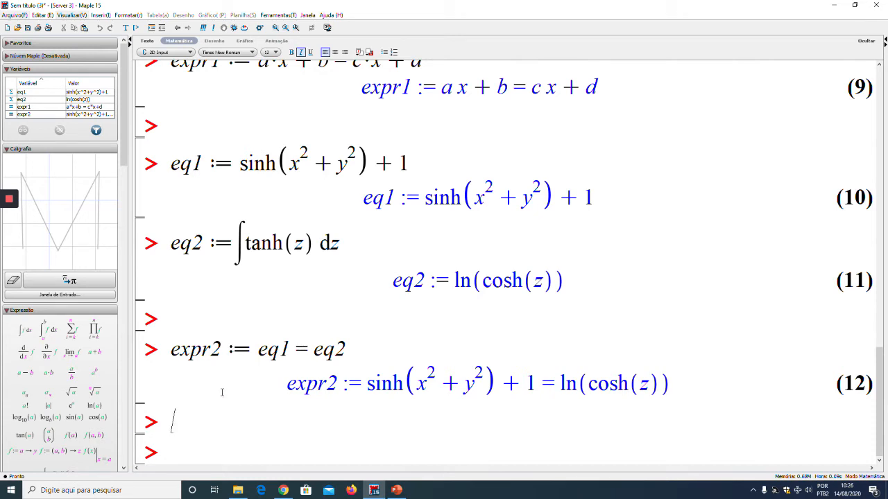
# Add three blank prompts below the expr2 result and return the cursor to the second empty one
pyautogui.press('Return')
pyautogui.press('Return')
pyautogui.press('Return')
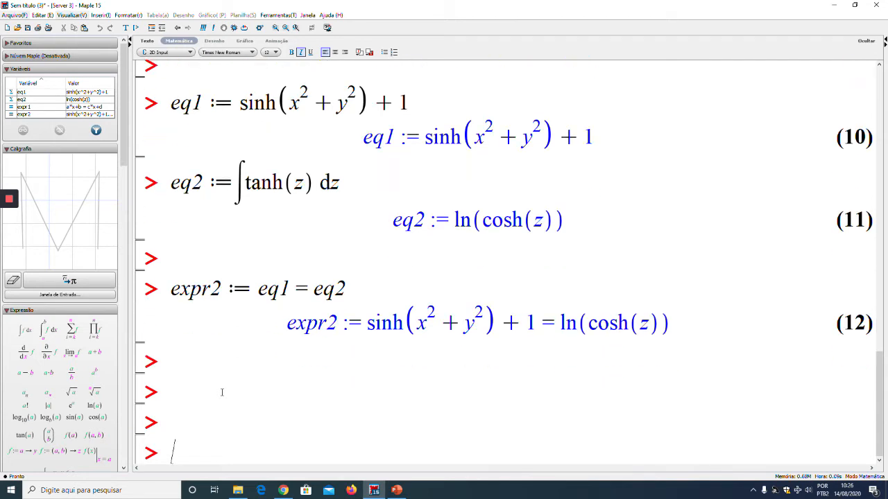
pyautogui.press('Up')
pyautogui.press('Up')
pyautogui.press('Up')
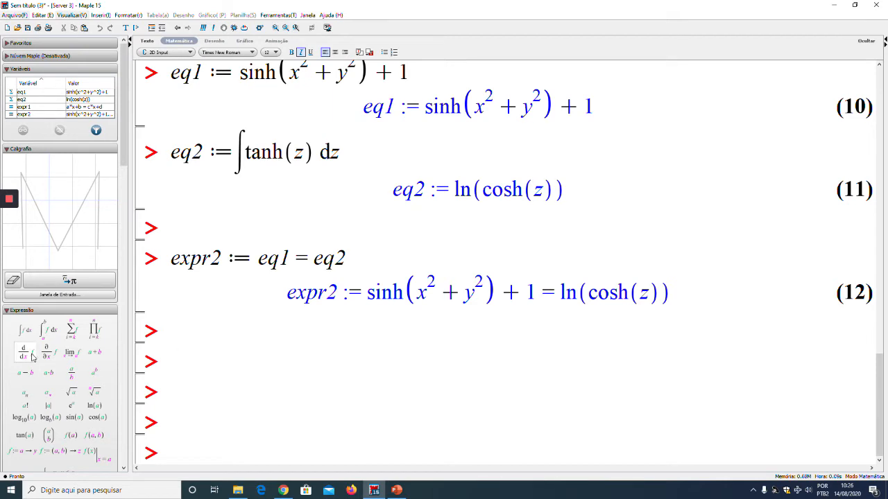
# Insert the derivative of y(x) with respect to x using the derivative template
pyautogui.click(31, 359)
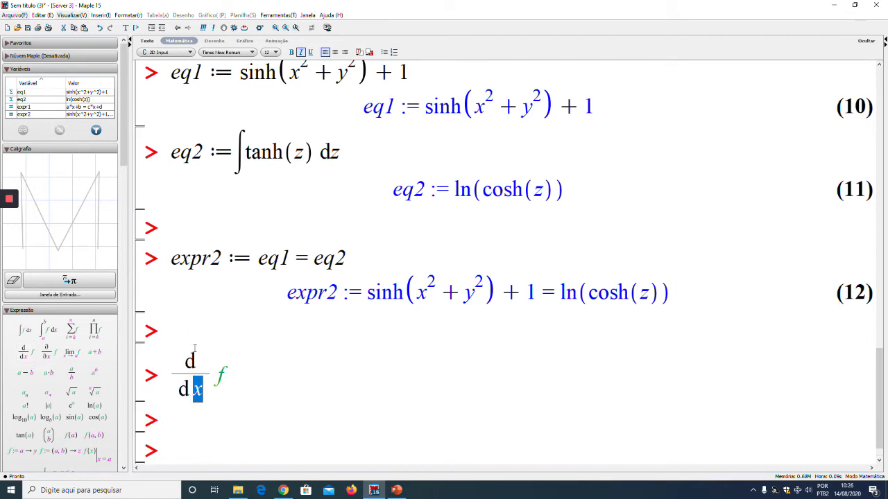
pyautogui.click(224, 375)
pyautogui.press('BackSpace')
pyautogui.write('y(x)')
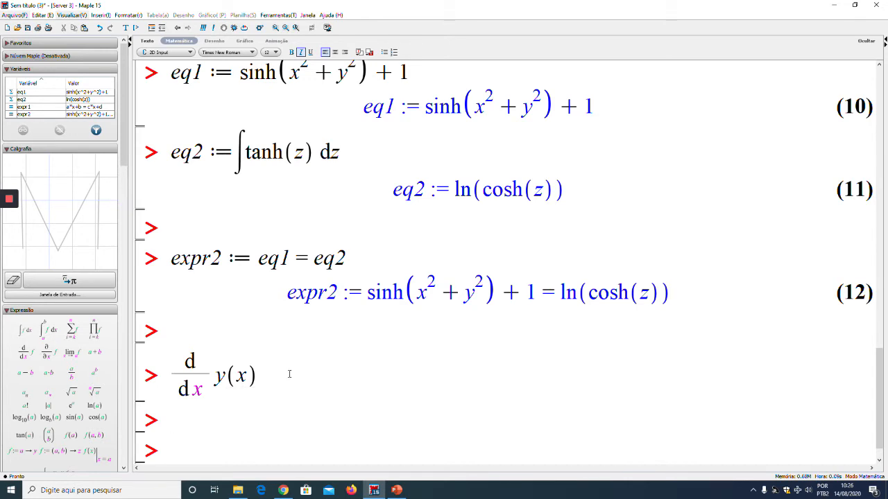
# Complete the differential equation with + a^2*y(x) = cos(x), execute it and add blank prompts below
pyautogui.write('+ a^2')
pyautogui.press('Right')
pyautogui.write('*y(x)=cos')
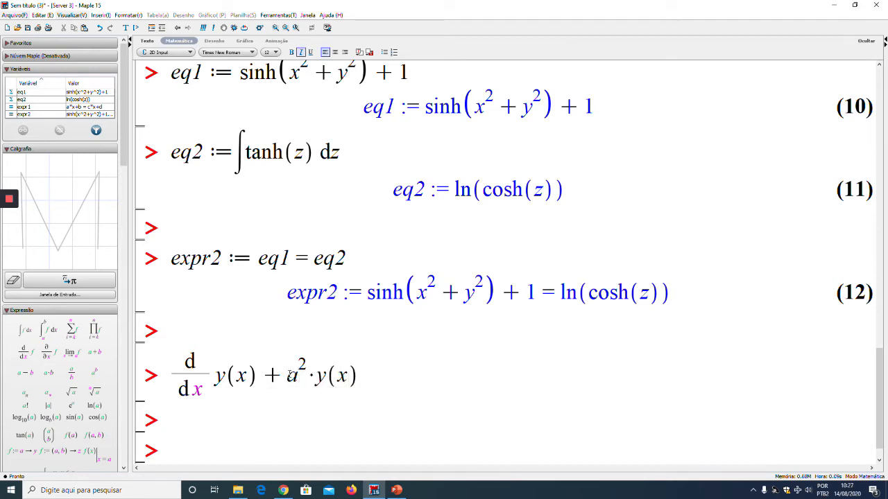
pyautogui.write('(x)')
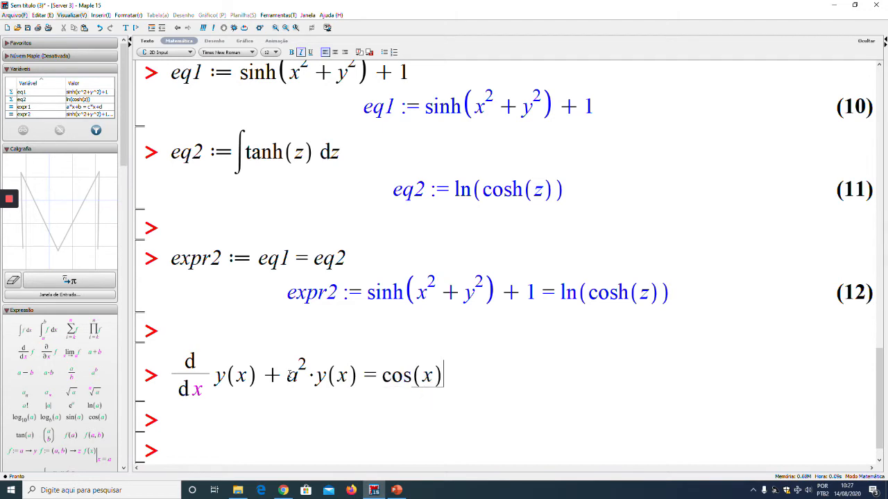
pyautogui.press('Return')
pyautogui.press('Return')
pyautogui.press('Return')
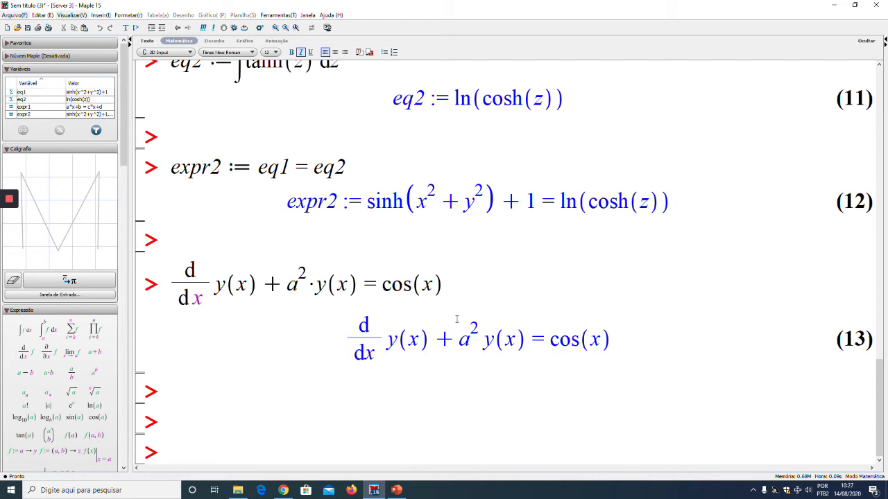
# Assign the differential equation to the name edo1 and execute it again
pyautogui.press('Down')
pyautogui.moveTo(167, 284); pyautogui.dragTo(182, 307)
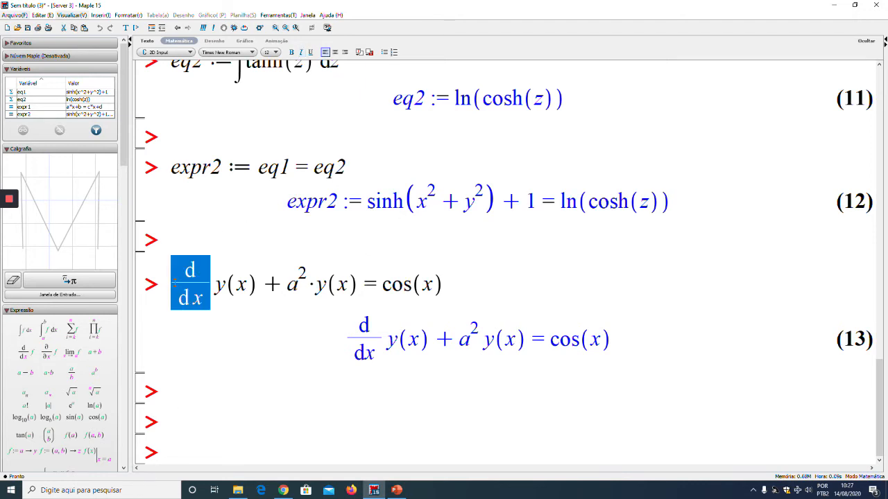
pyautogui.click(179, 298)
pyautogui.press('Home')
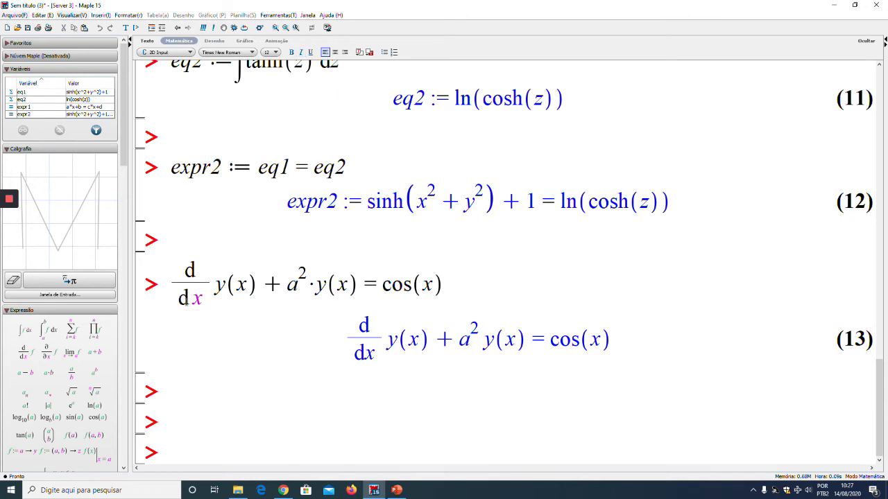
pyautogui.write('edo1 :=')
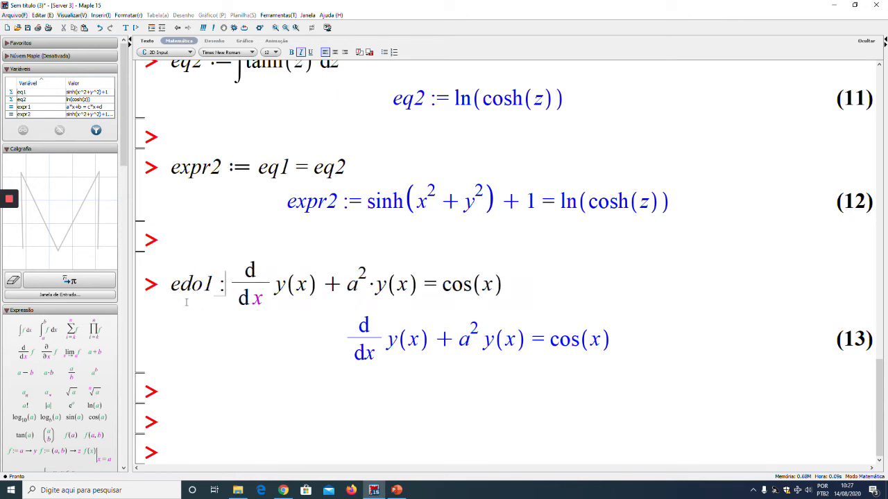
pyautogui.press('Return')
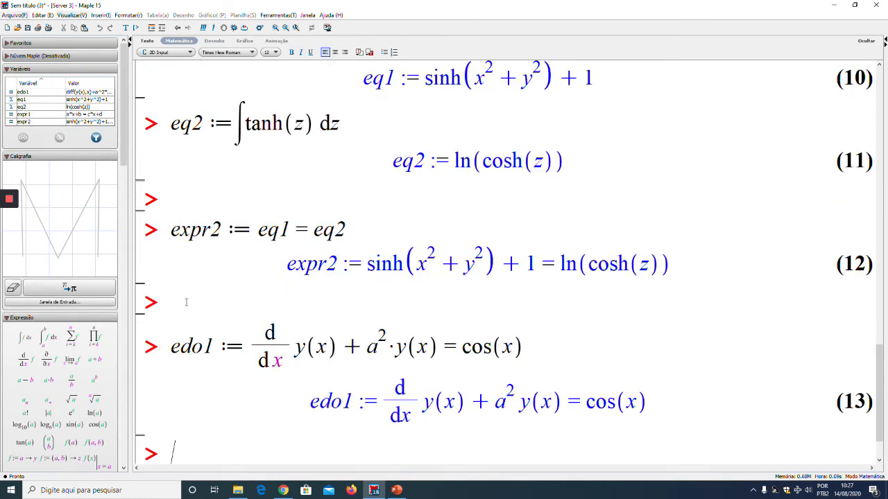
# Add three more blank prompts at the end of the worksheet
pyautogui.scroll(-2, 331, 351)
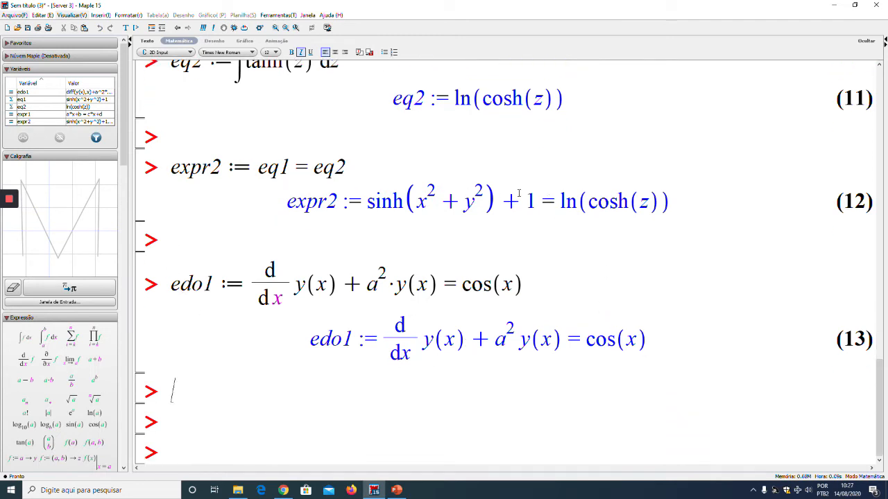
pyautogui.click(243, 456)
pyautogui.press('Return')
pyautogui.press('Return')
pyautogui.press('Return')
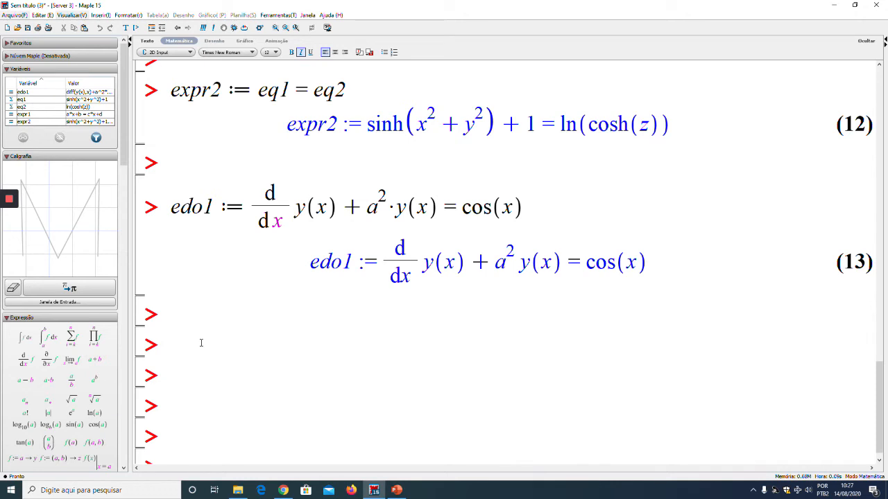
# Recall the stored equations expr1 and expr2 on separate prompts, starting at the second blank prompt below edo1
pyautogui.click(309, 349)
pyautogui.scroll(-1, 348, 299)
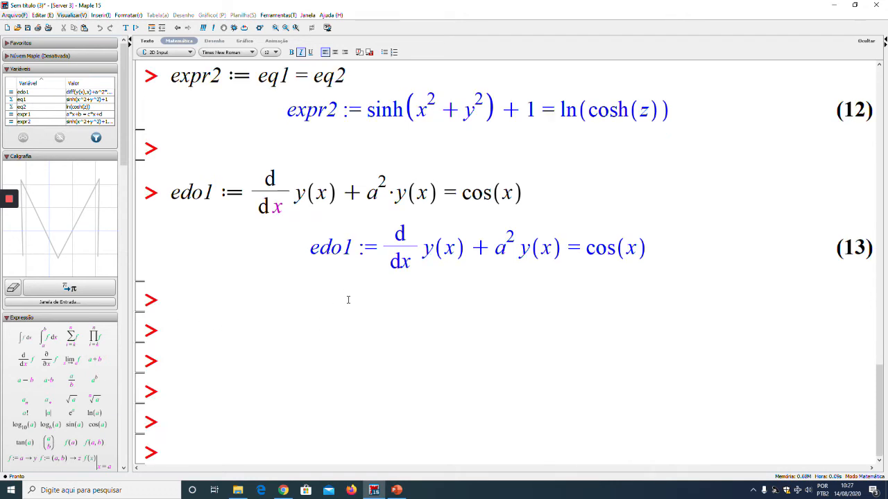
pyautogui.write('expr1')
pyautogui.press('Return')
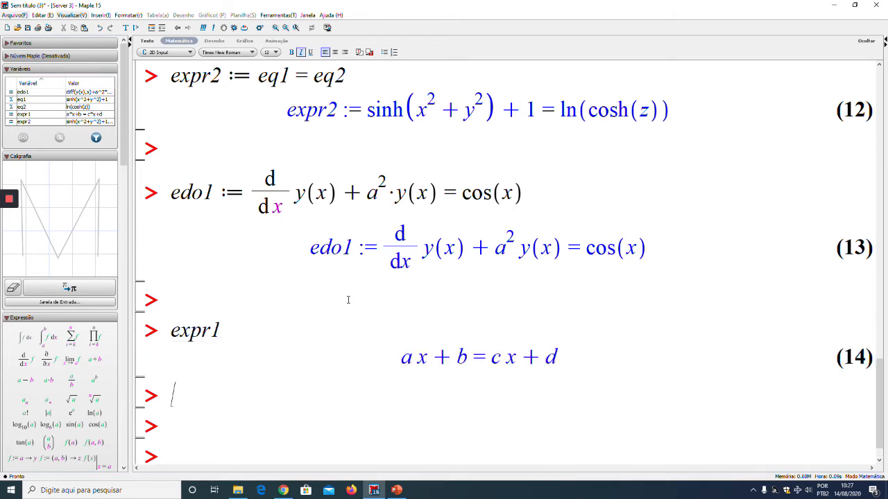
pyautogui.write('expr2')
pyautogui.press('Return')
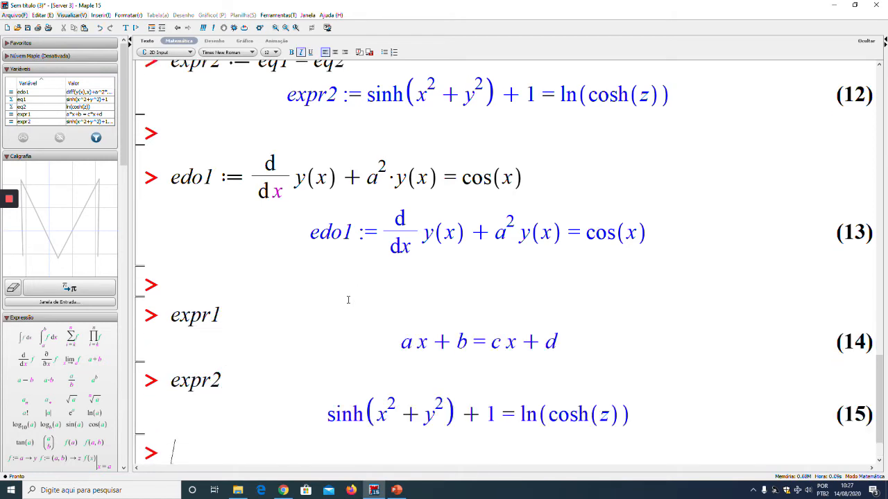
# Add blank prompts below the recalled expr2 and differentiate expr2 with respect to x using diff at the second one
pyautogui.press('Return')
pyautogui.press('Return')
pyautogui.press('Return')
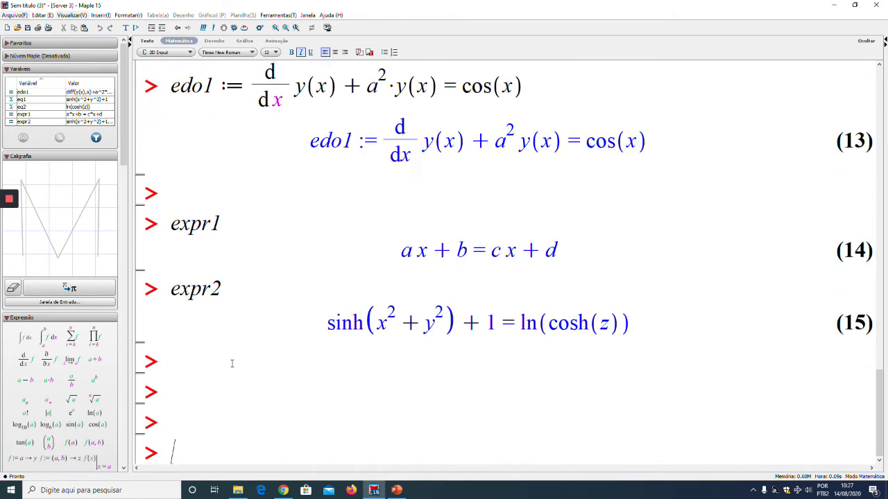
pyautogui.click(194, 395)
pyautogui.write('di')
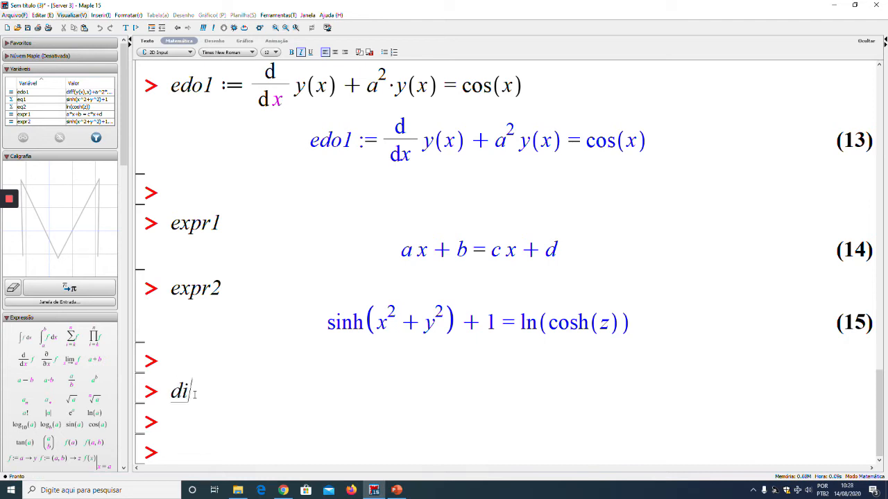
pyautogui.write('ff(expr')
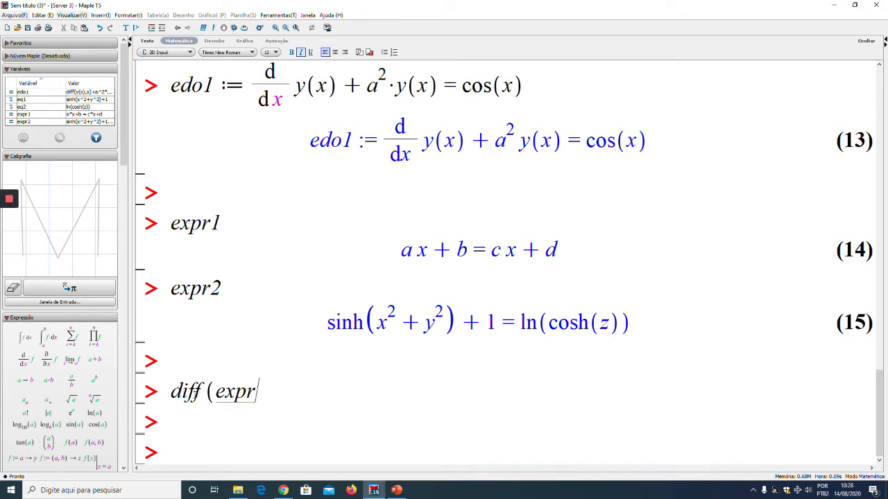
pyautogui.write('2, x)')
pyautogui.press('Return')
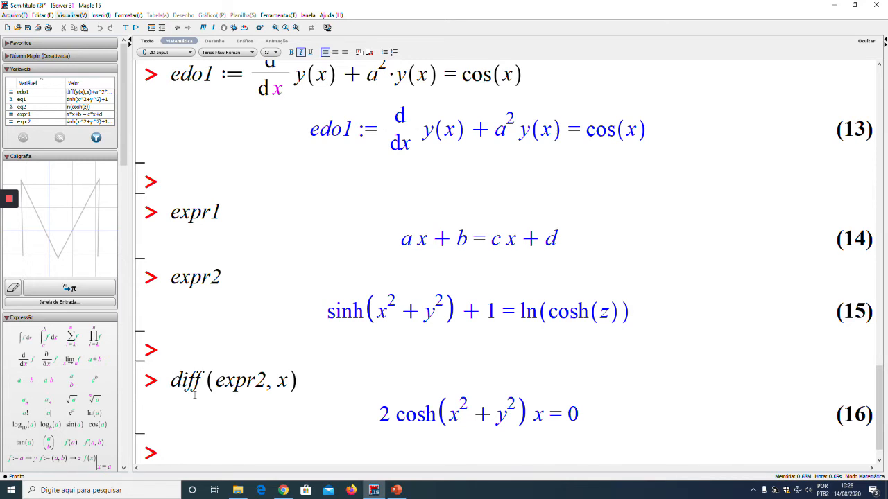
# Add blank prompts, copy the diff command to the first one, change its variable to z and execute it
pyautogui.press('Return')
pyautogui.press('Return')
pyautogui.press('Return')
pyautogui.moveTo(171, 290); pyautogui.dragTo(299, 290)
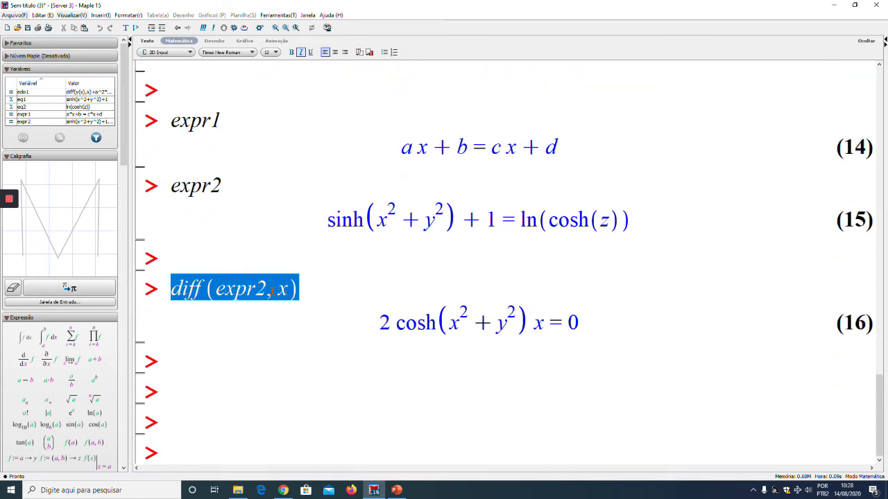
pyautogui.click(174, 361)
pyautogui.write('diff(expr2, x)')
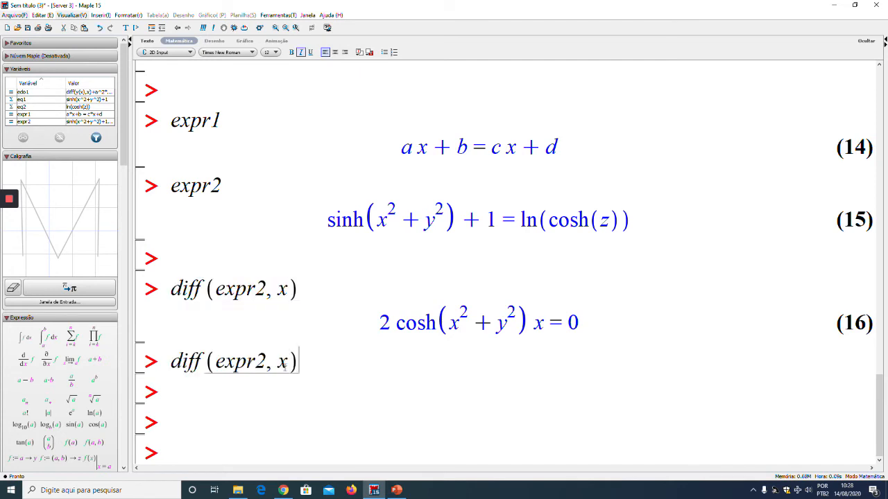
pyautogui.doubleClick(283, 361)
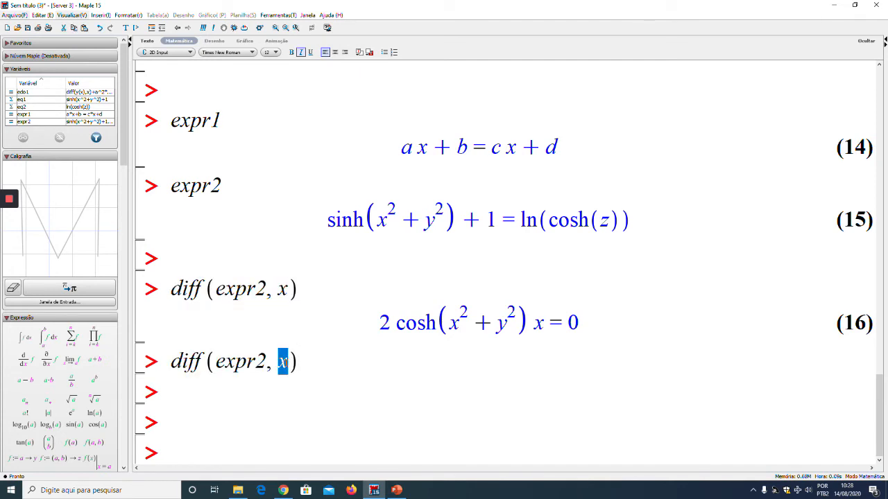
pyautogui.write('z')
pyautogui.press('Return')
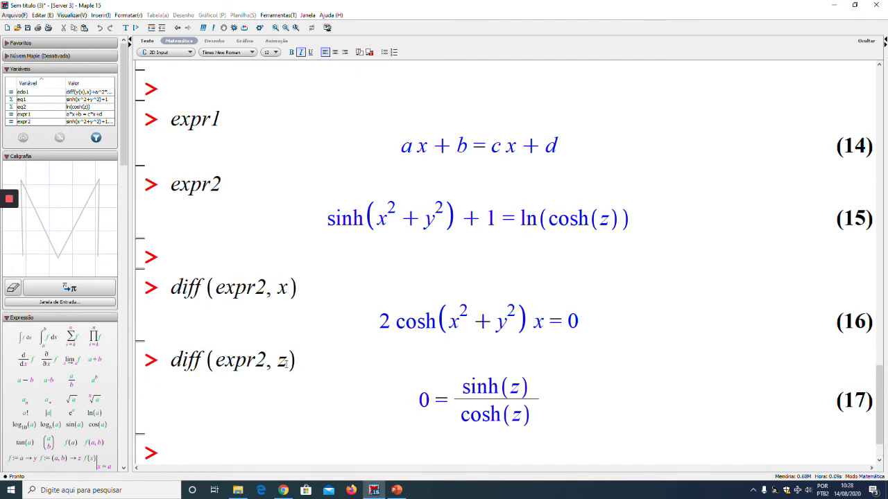
# Enter expr*a divided by 30 as a fraction below the last derivative and execute it
pyautogui.press('Return')
pyautogui.press('Return')
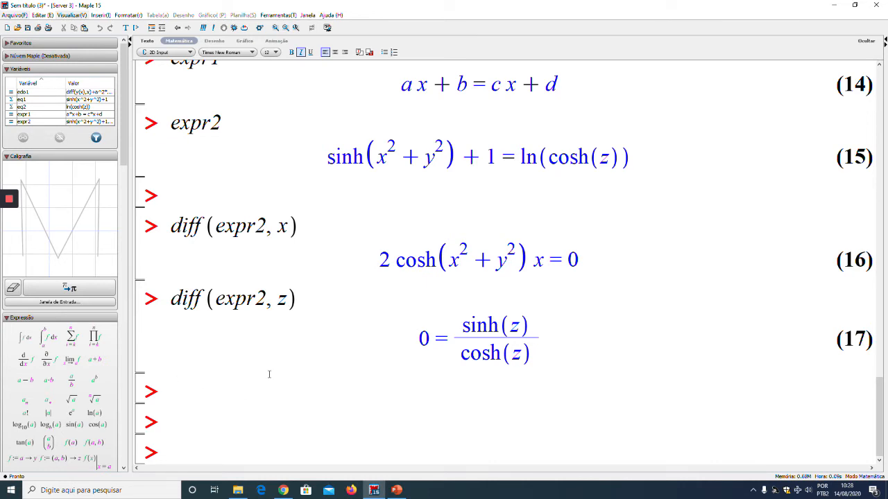
pyautogui.write('exxp')
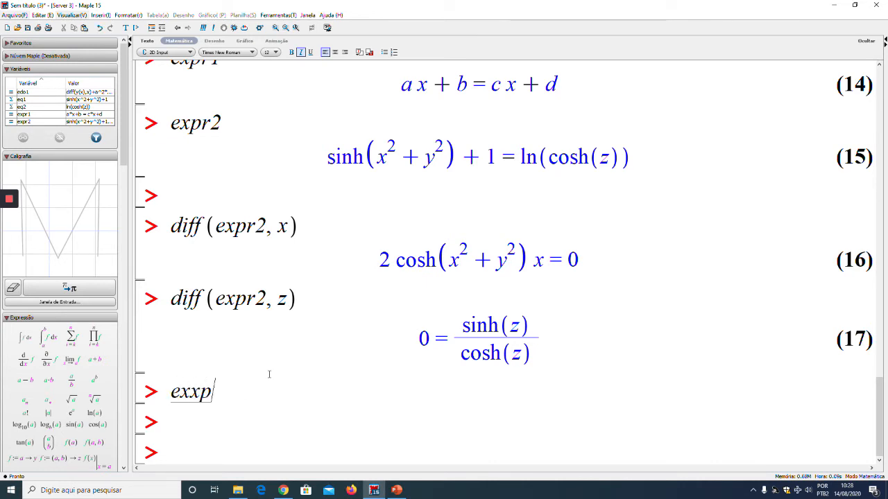
pyautogui.write('r')
pyautogui.press('BackSpace')
pyautogui.press('BackSpace')
pyautogui.press('BackSpace')
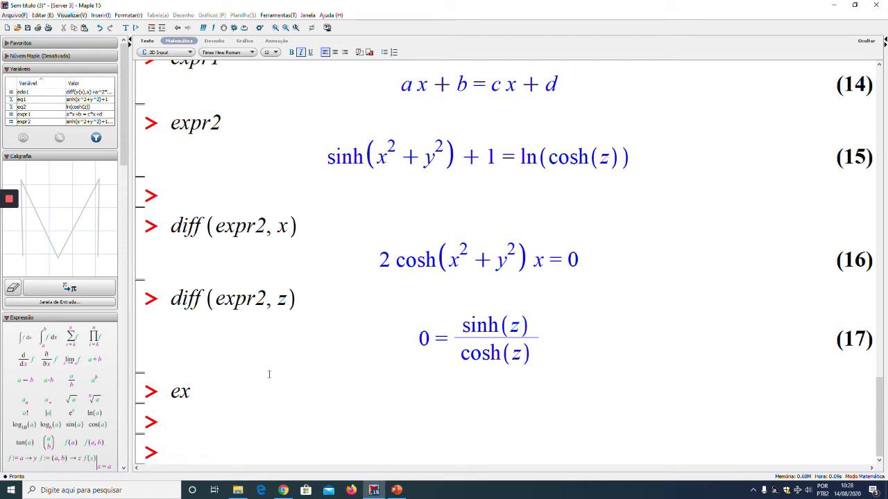
pyautogui.write('pr ')
pyautogui.write('a/')
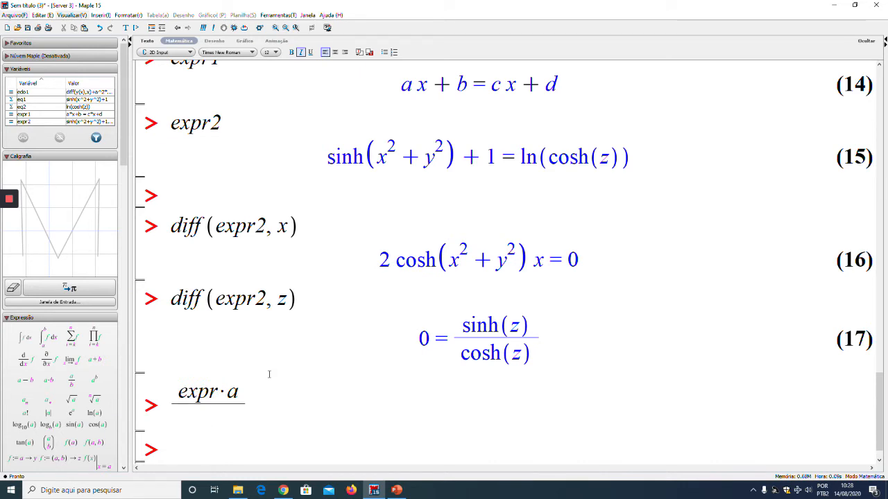
pyautogui.write('30')
pyautogui.press('Return')
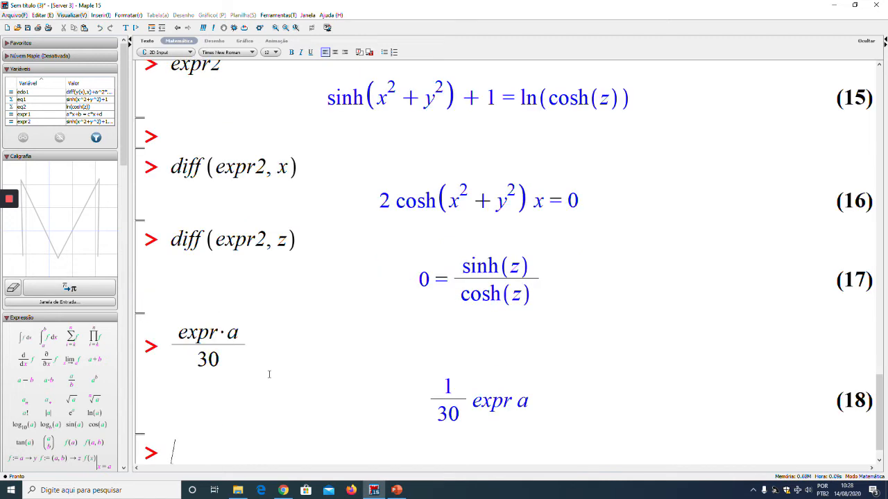
# Correct expr to expr1 in the fraction's numerator, execute it again and add a prompt below
pyautogui.click(217, 333)
pyautogui.write('1')
pyautogui.press('Return')
pyautogui.hotkey('ctrl', 'j')
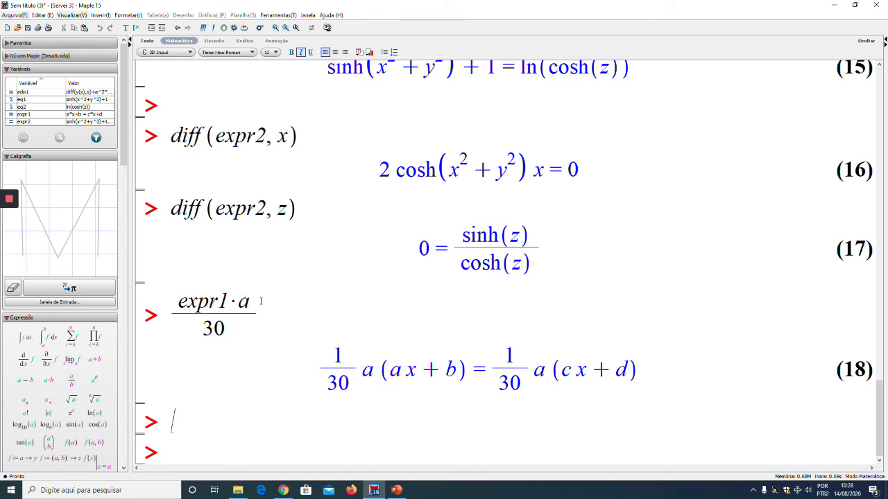
# Add blank prompts below the expr1·a/30 result and recall expr1 at the second one
pyautogui.hotkey('ctrl', 'j')
pyautogui.hotkey('ctrl', 'j')
pyautogui.hotkey('ctrl', 'j')
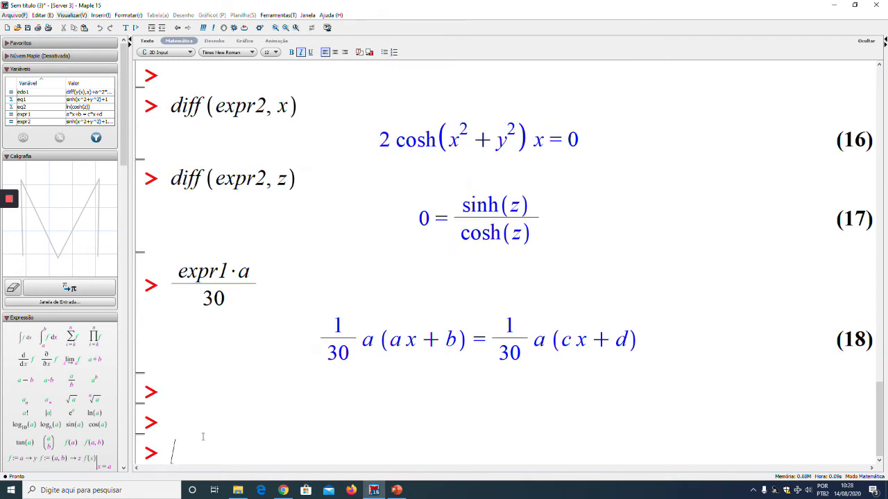
pyautogui.scroll(4, 219, 360)
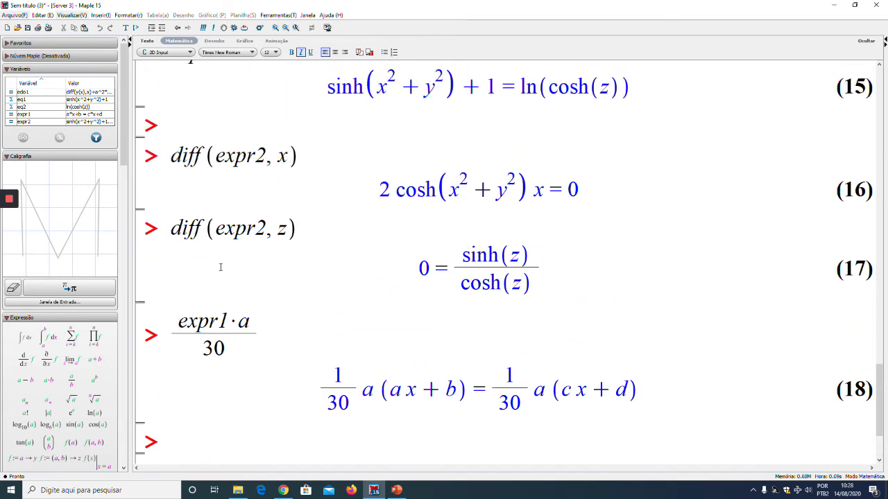
pyautogui.scroll(5, 272, 241)
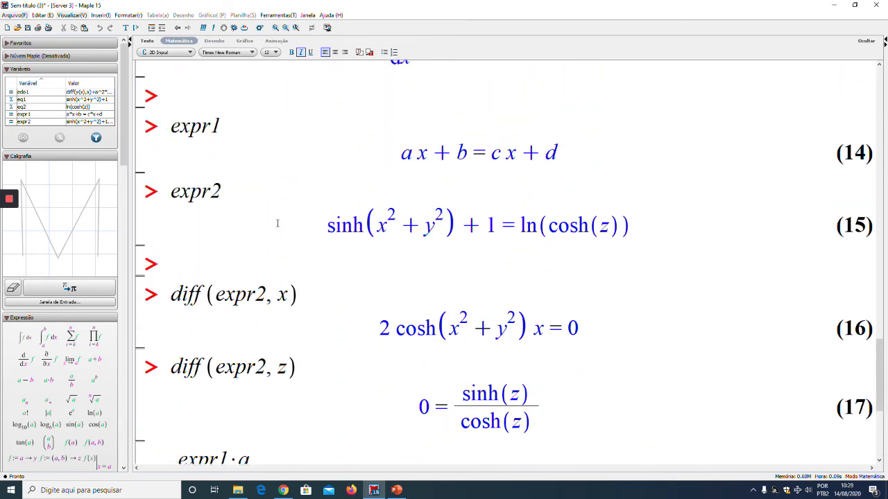
pyautogui.scroll(-2, 279, 224)
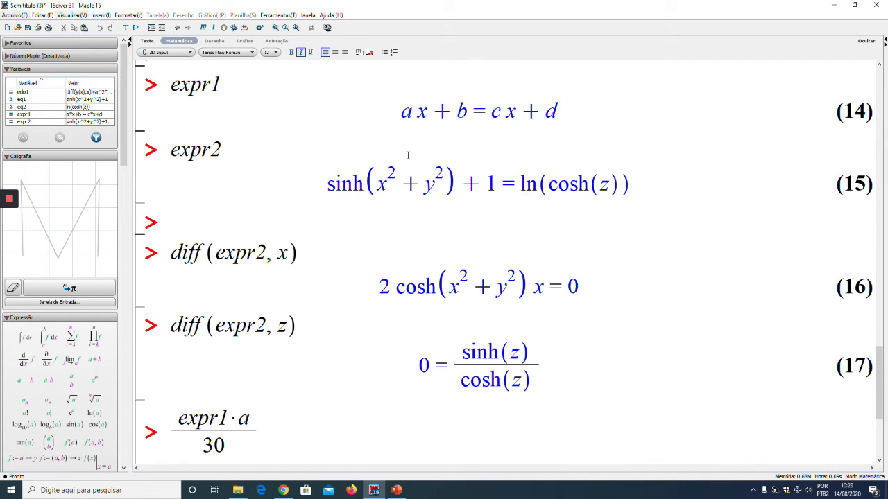
pyautogui.scroll(-8, 470, 268)
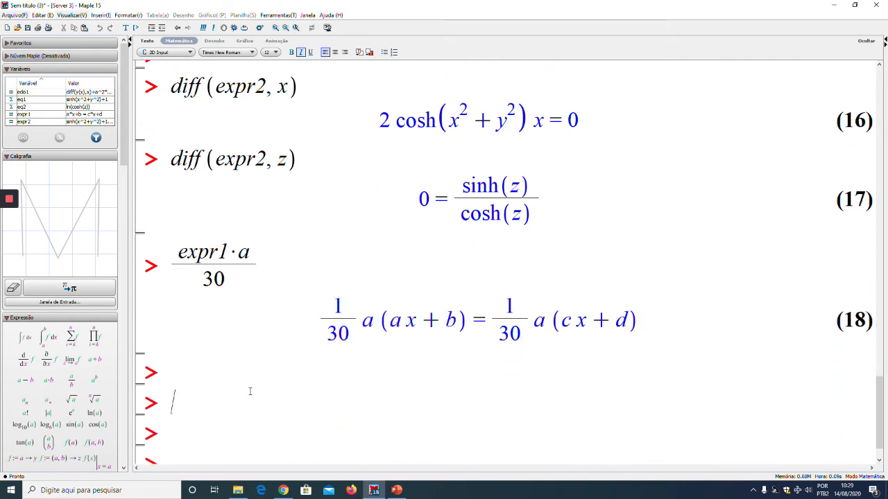
pyautogui.write('expr1')
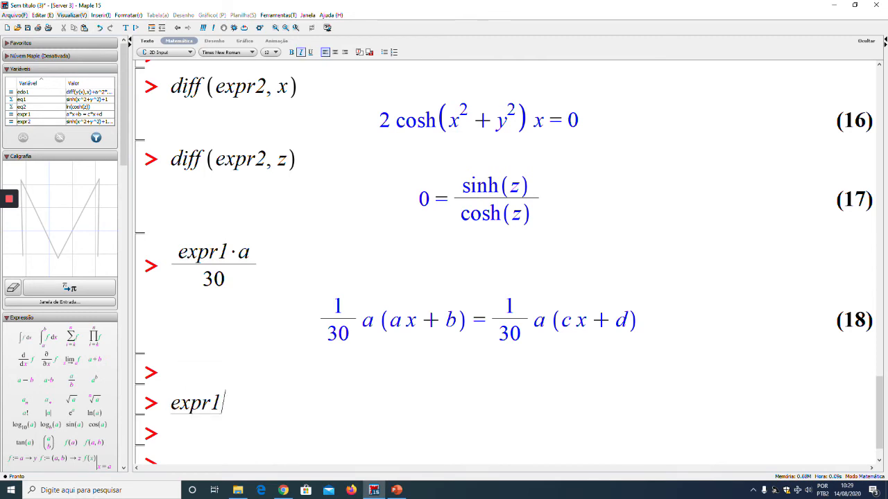
pyautogui.press('Return')
pyautogui.scroll(-2, 253, 385)
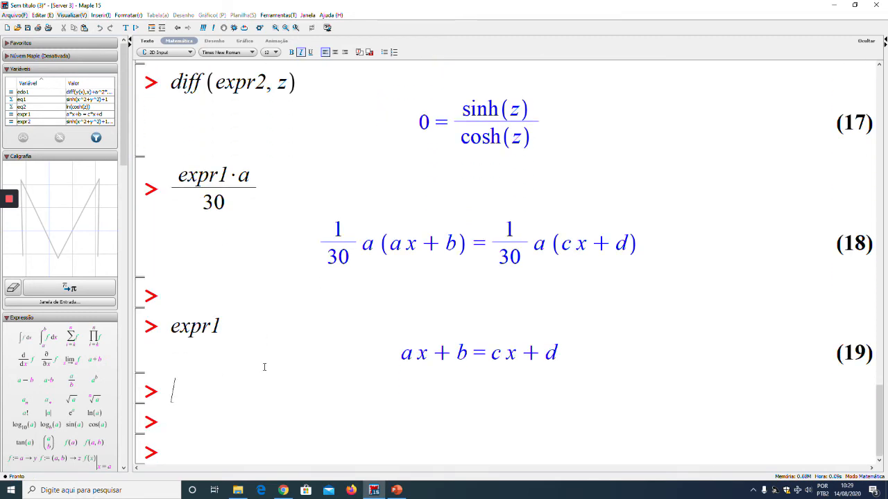
# Extract the right-hand side of expr1 with rhs(expr1) and add a prompt below
pyautogui.write('rhs')
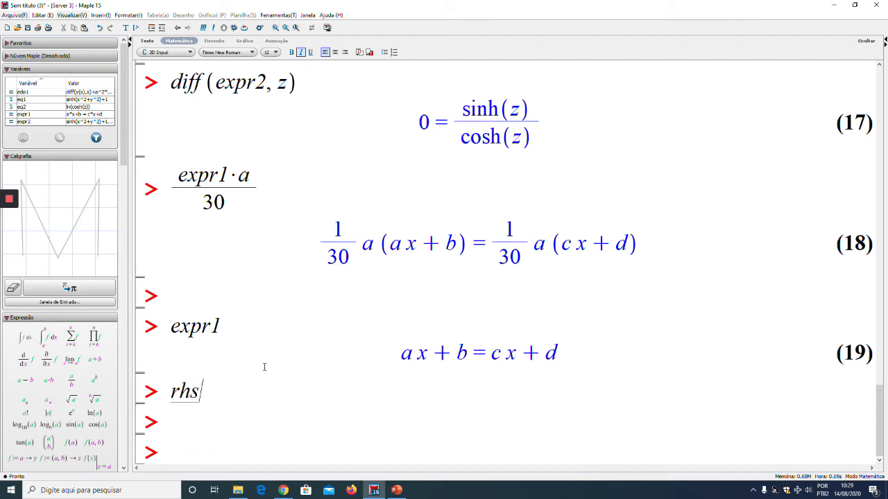
pyautogui.write('(expr1)')
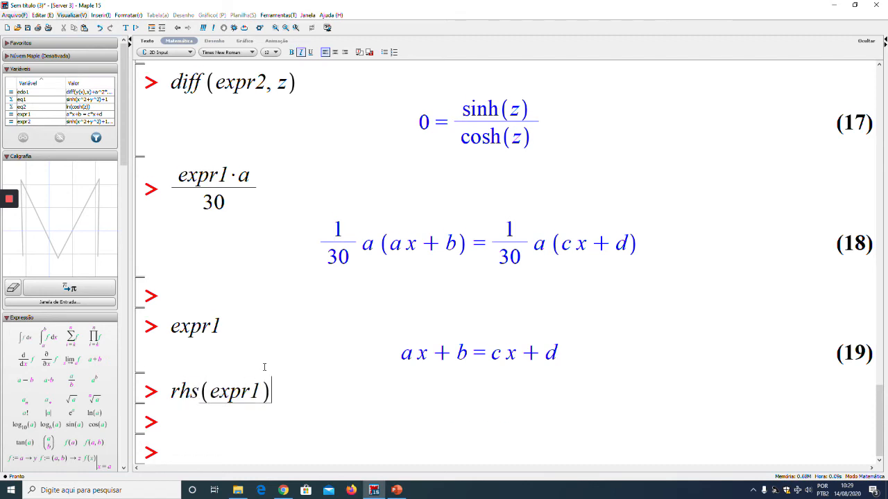
pyautogui.press('Return')
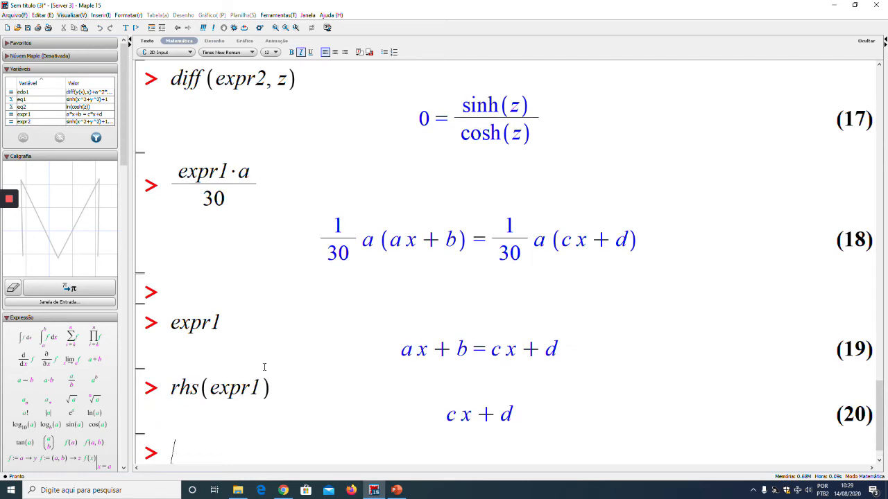
pyautogui.press('Return')
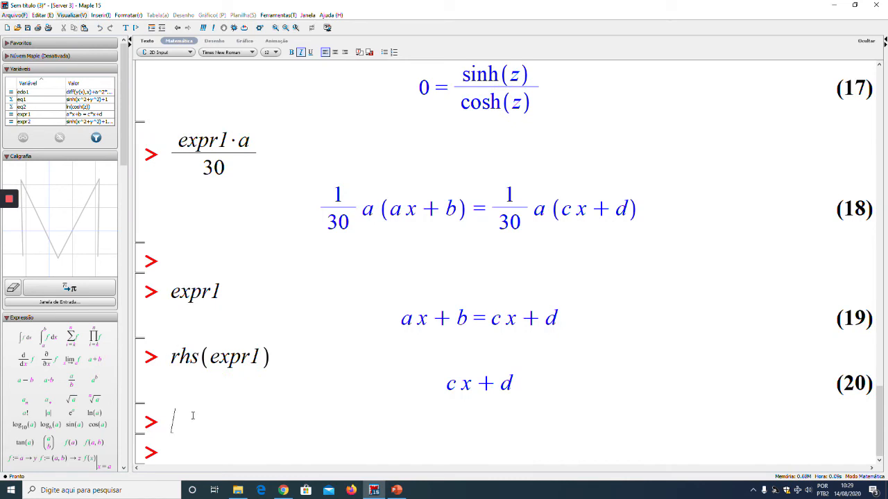
# Extract the left-hand side of expr1 with lhs(expr1)
pyautogui.write('lhs(')
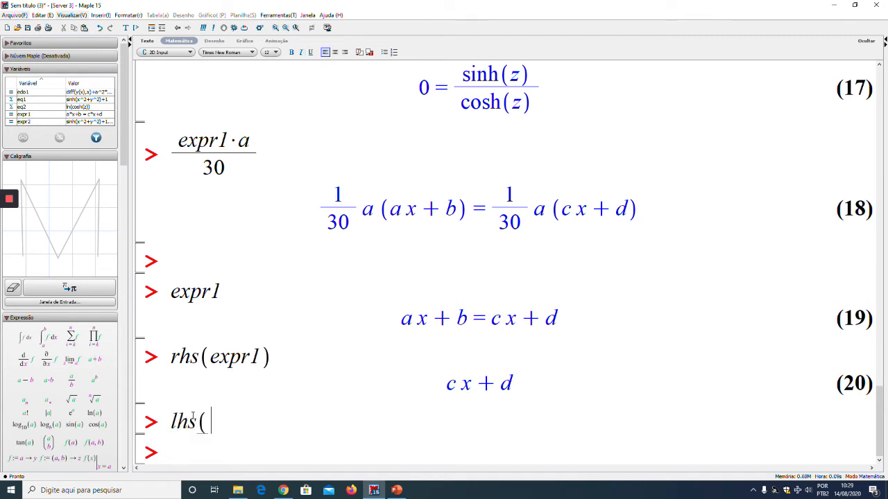
pyautogui.write('expr')
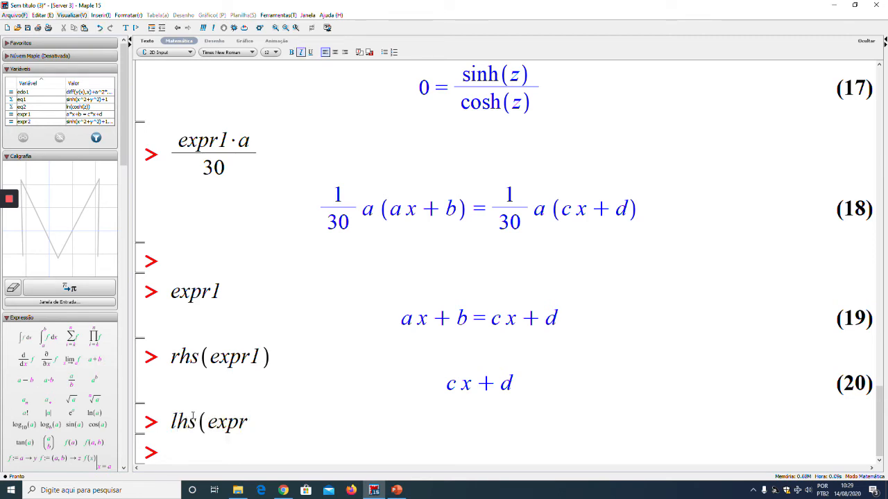
pyautogui.write('1)')
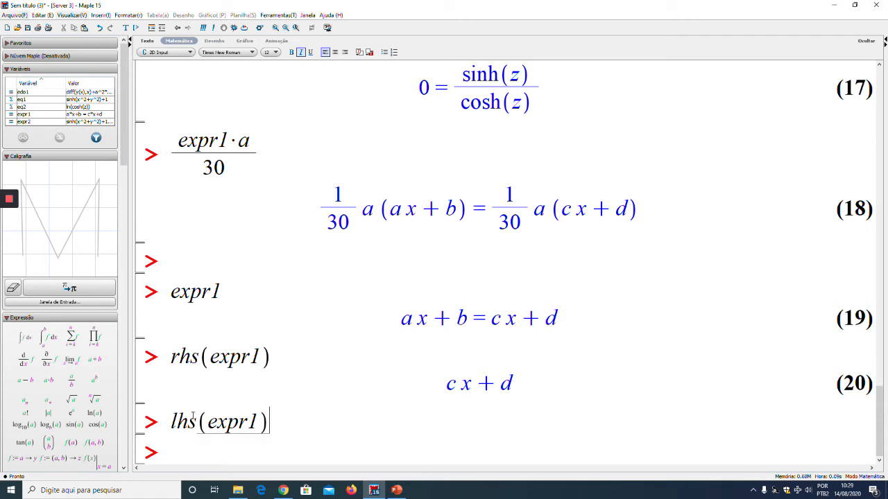
pyautogui.press('Return')
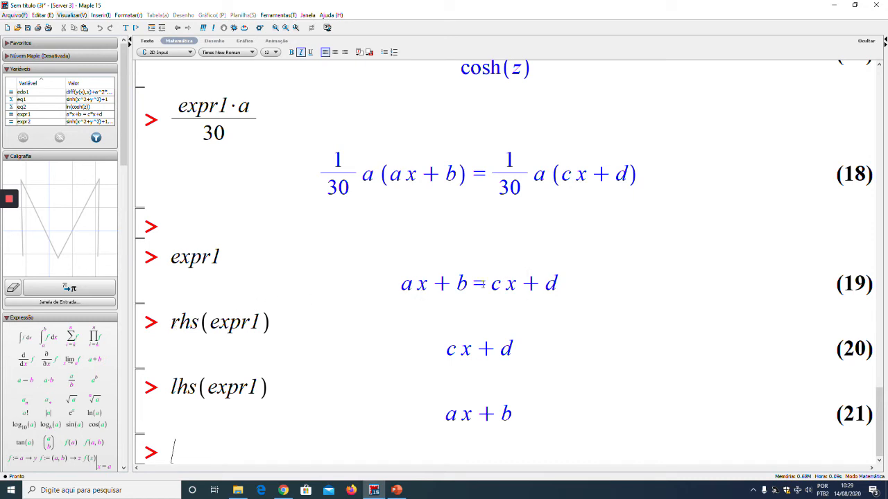
# Solve expr1 for x by executing isolate(expr1, x)
pyautogui.write('isolate(')
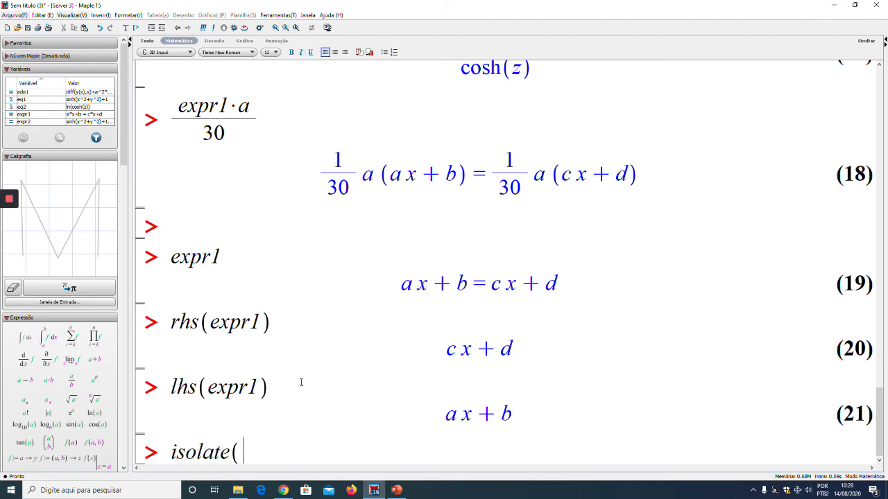
pyautogui.write('expr1,')
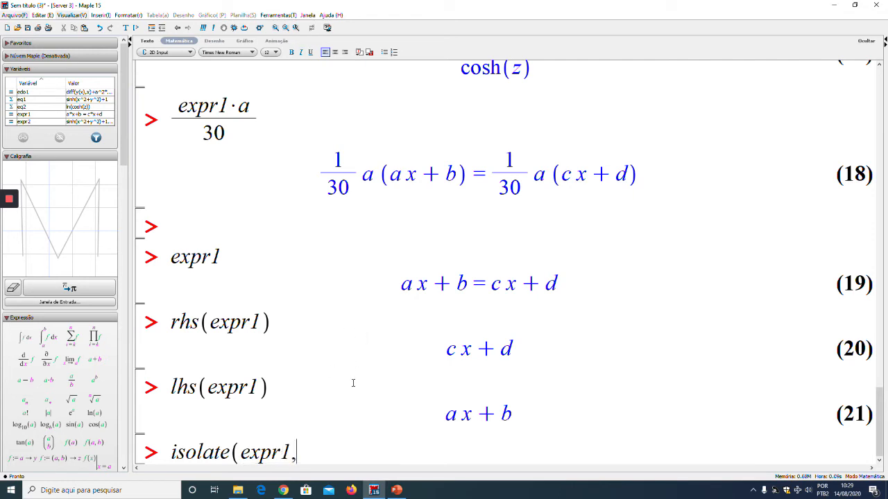
pyautogui.write(' x)')
pyautogui.press('Return')
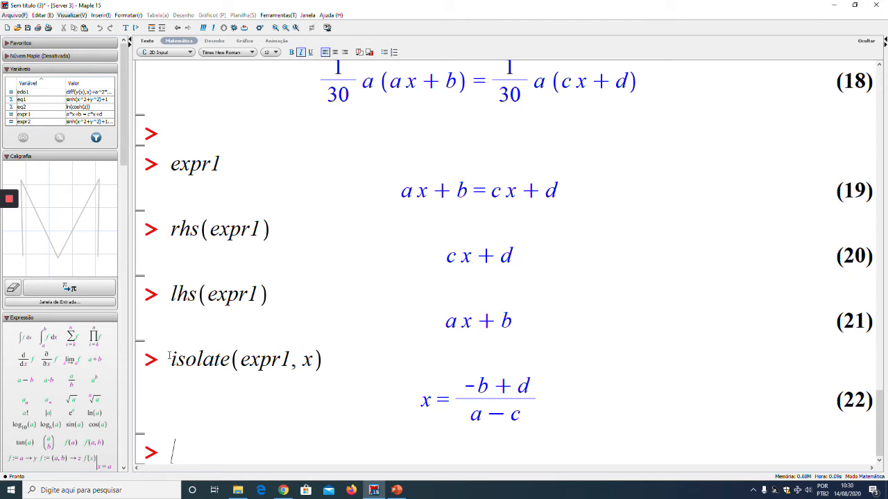
# Copy the isolate command to the prompt below, change its variable to c and execute it
pyautogui.moveTo(173, 355); pyautogui.dragTo(323, 360)
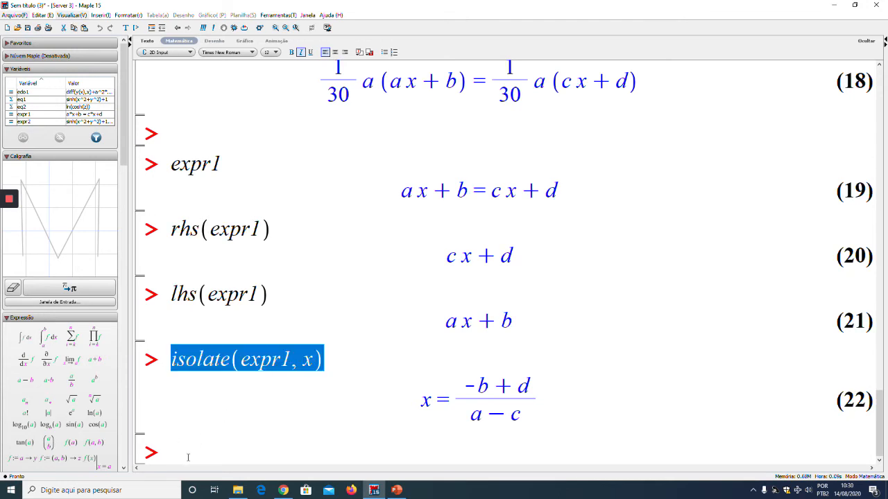
pyautogui.hotkey('ctrl', 'c')
pyautogui.click(187, 458)
pyautogui.hotkey('ctrl', 'v')
pyautogui.doubleClick(307, 452)
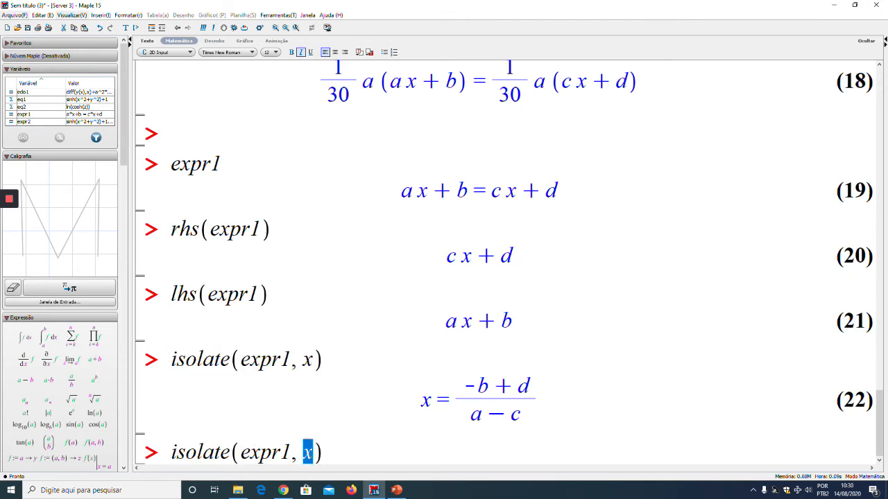
pyautogui.write('c')
pyautogui.press('Return')
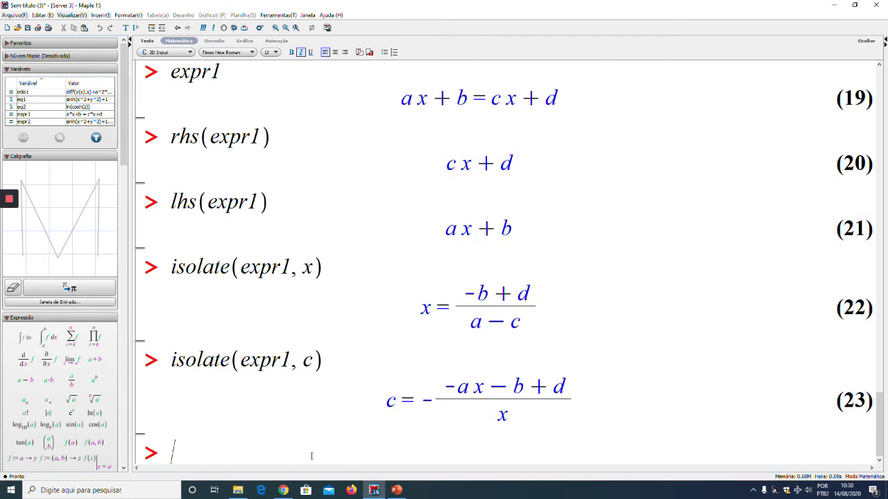
# Add blank prompts below the result isolated for c and recall expr2 at the first one
pyautogui.press('Return')
pyautogui.press('Return')
pyautogui.press('Return')
pyautogui.click(206, 356)
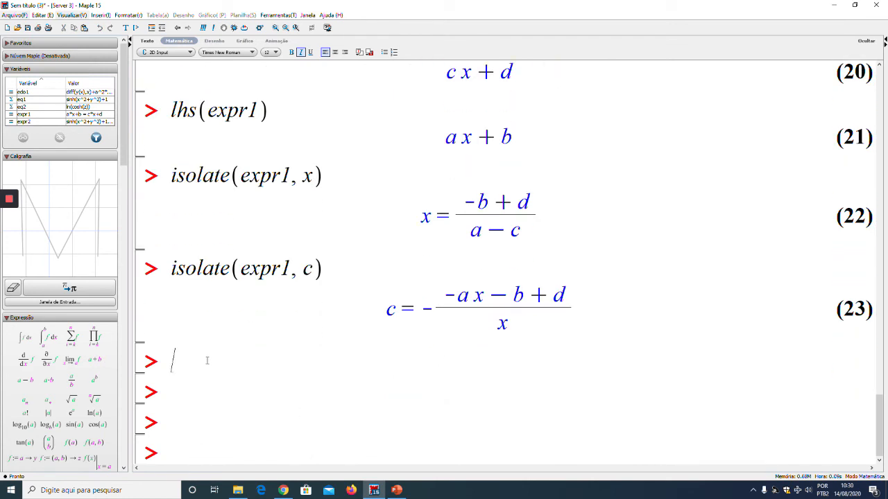
pyautogui.write('expr2')
pyautogui.press('Return')
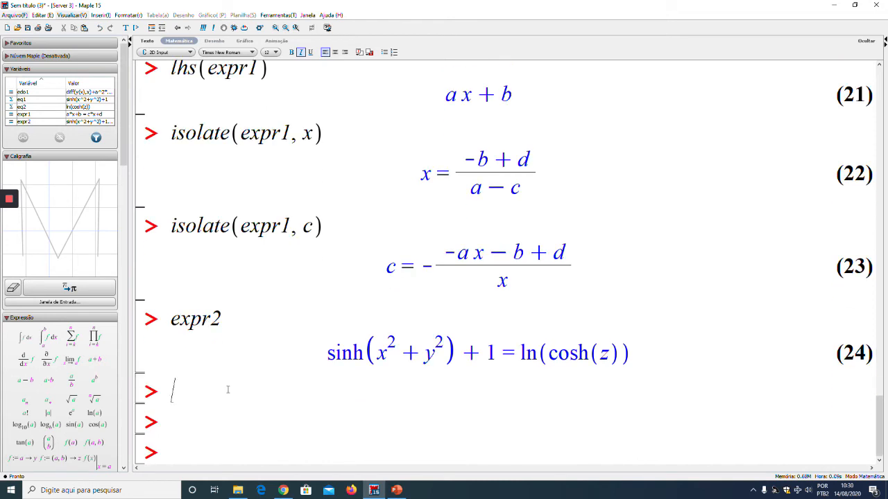
# Solve expr2 for z by executing isolate(expr2, z), and add blank prompts below the result
pyautogui.write('isolate(expr2')
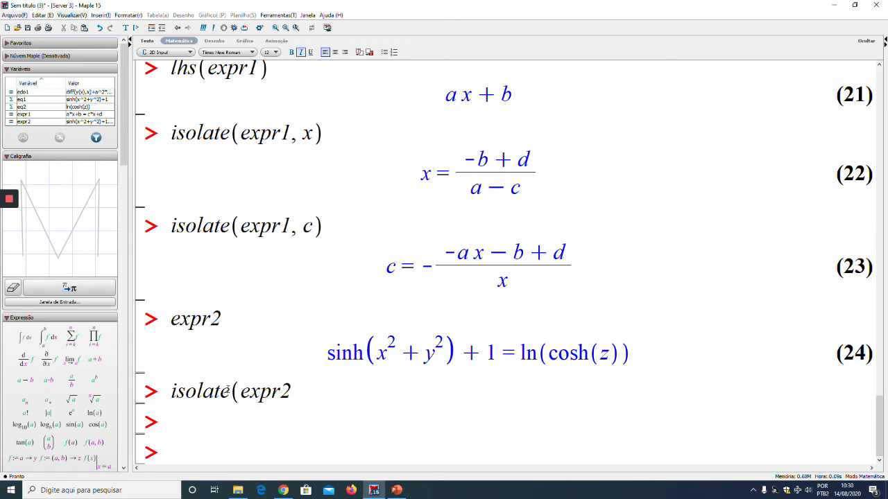
pyautogui.write(', z)')
pyautogui.press('Return')
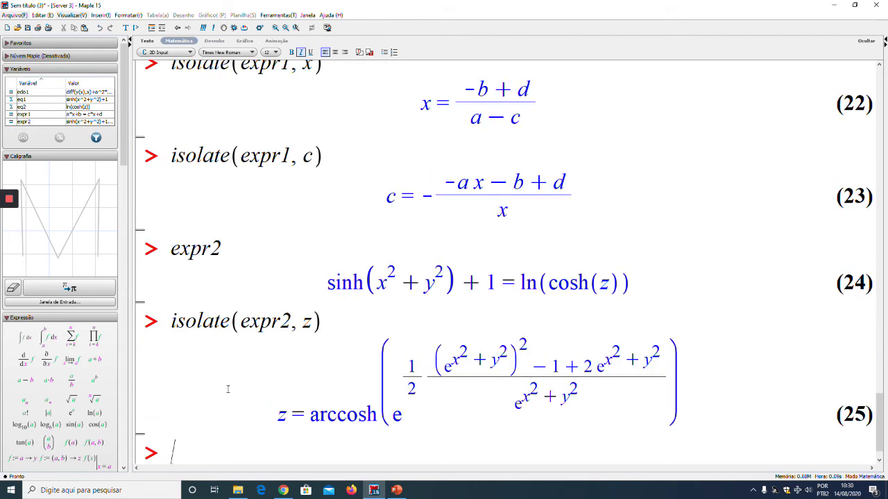
pyautogui.press('Return')
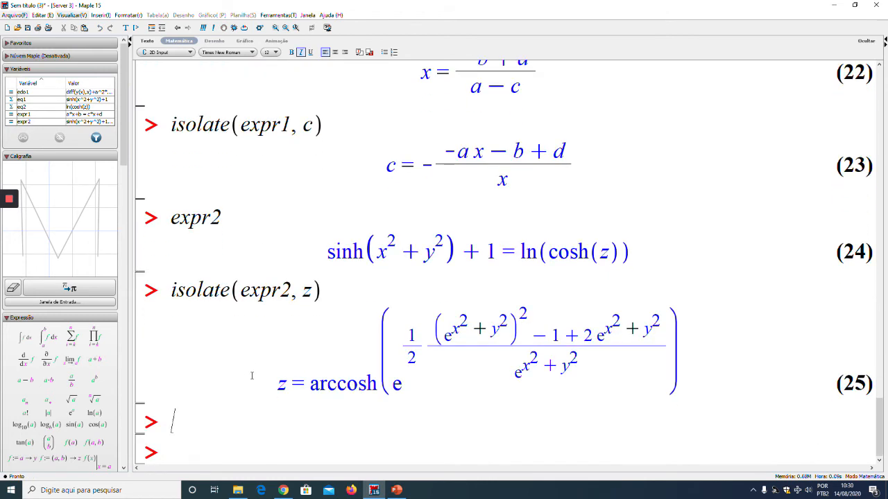
pyautogui.press('Return')
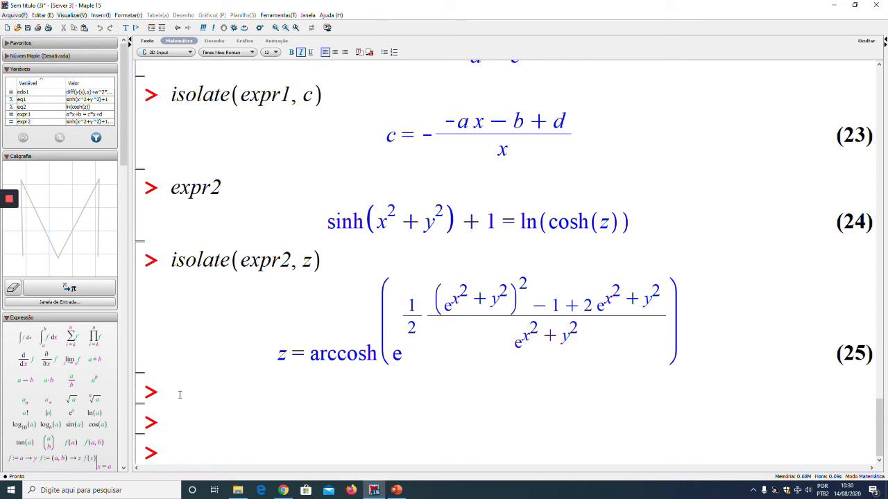
# Copy isolate(expr2, z) to the first blank prompt, change its second argument to cosh(z) and execute it
pyautogui.moveTo(168, 265); pyautogui.dragTo(320, 262)
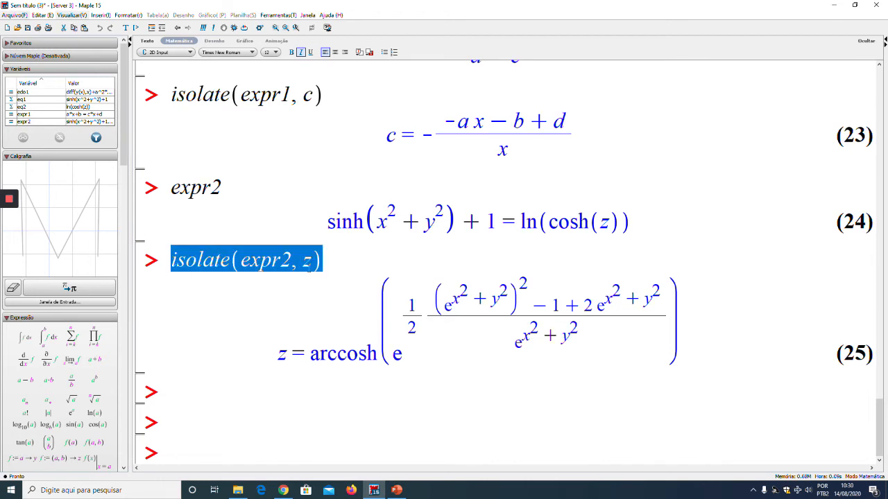
pyautogui.click(182, 399)
pyautogui.hotkey('ctrl', 'v')
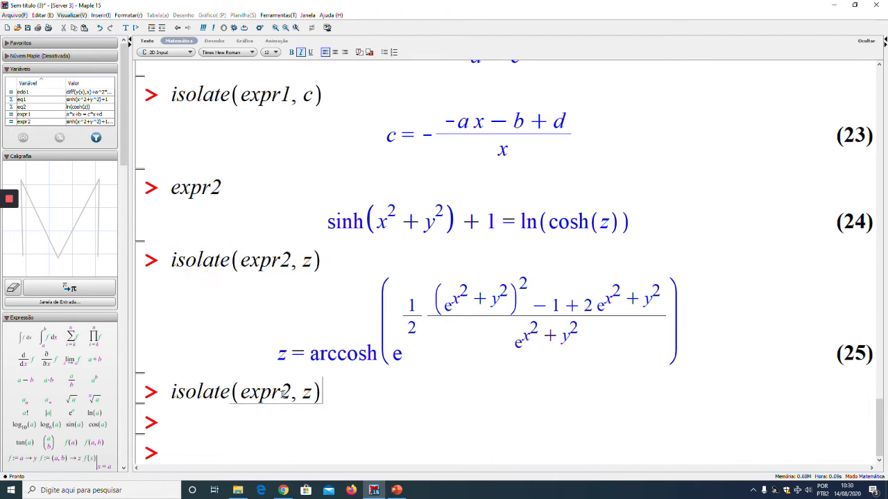
pyautogui.press('Left')
pyautogui.press('Left')
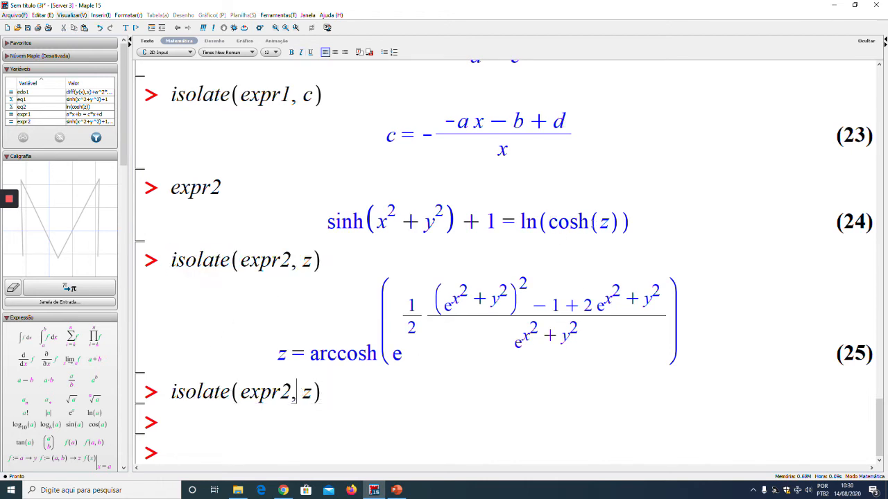
pyautogui.press('Right')
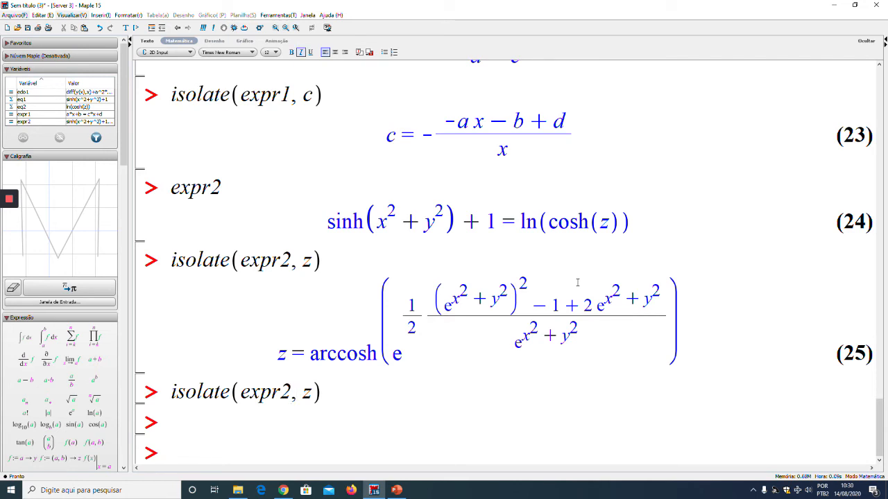
pyautogui.write('cosh(')
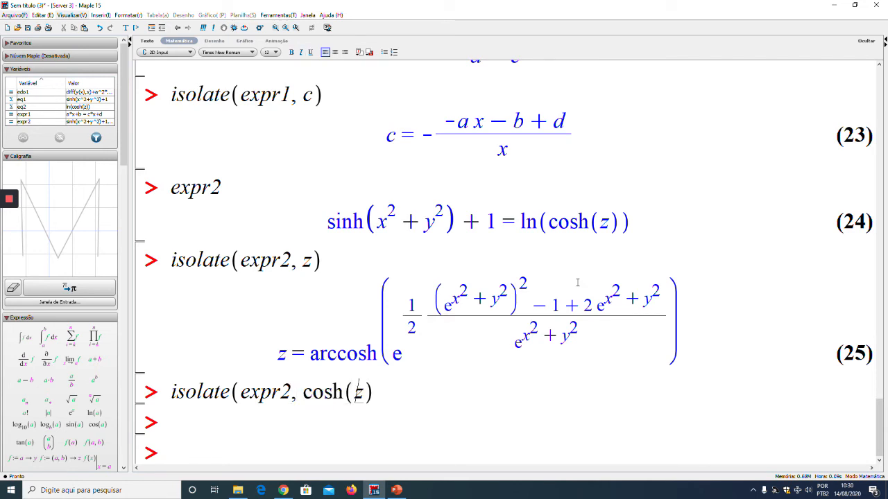
pyautogui.press('Right')
pyautogui.write(')')
pyautogui.press('Return')
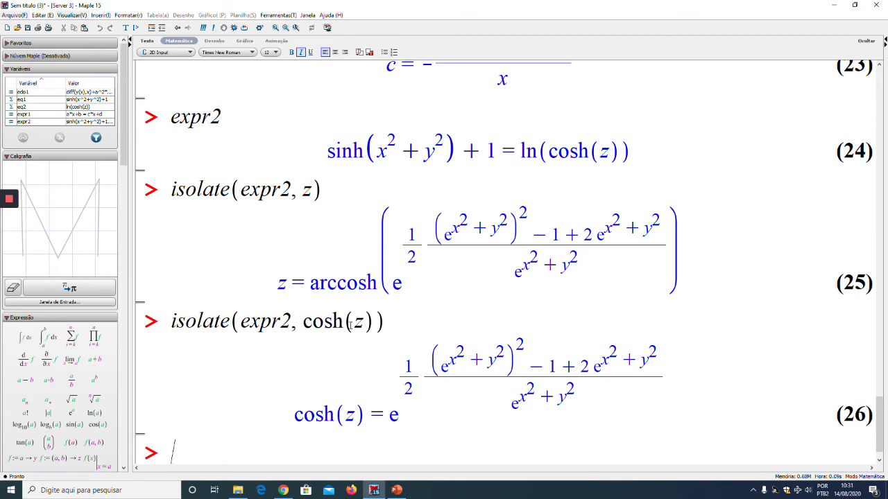
# Add blank prompts below the result isolated for cosh(z) and place the cursor at the first one
pyautogui.press('Return')
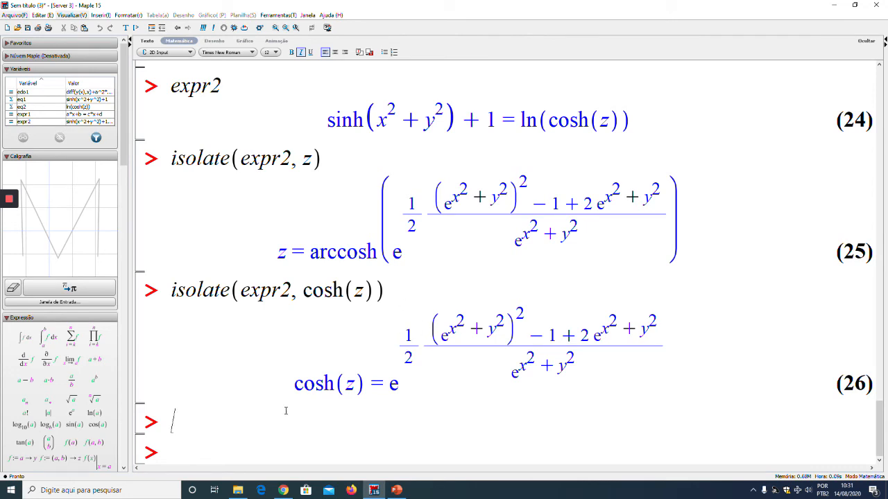
pyautogui.click(226, 409)
pyautogui.press('Return')
pyautogui.press('Return')
pyautogui.click(200, 395)
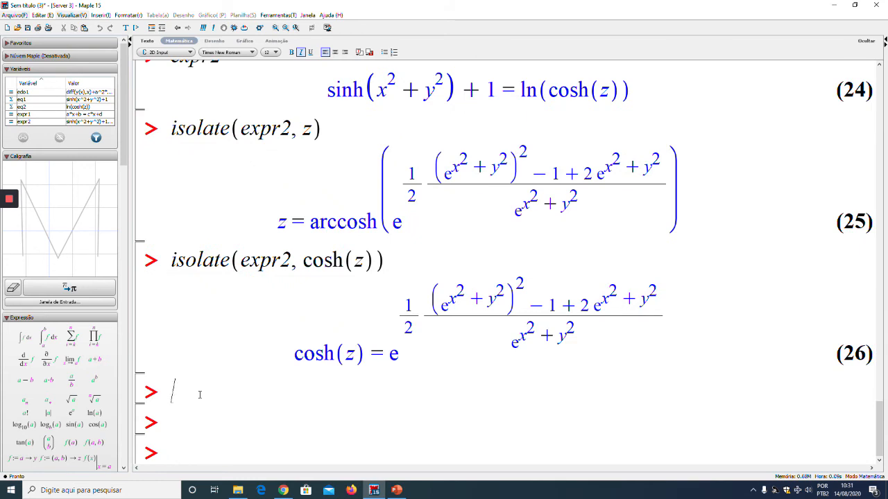
# Copy isolate(expr2, z) to the first blank prompt, change its second argument to x and execute it
pyautogui.scroll(1, 240, 369)
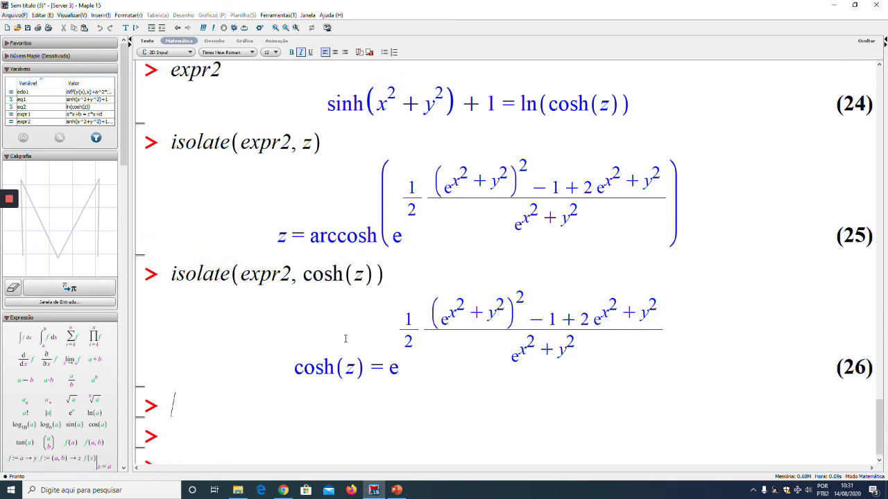
pyautogui.click(171, 143)
pyautogui.hotkey('shift', 'End')
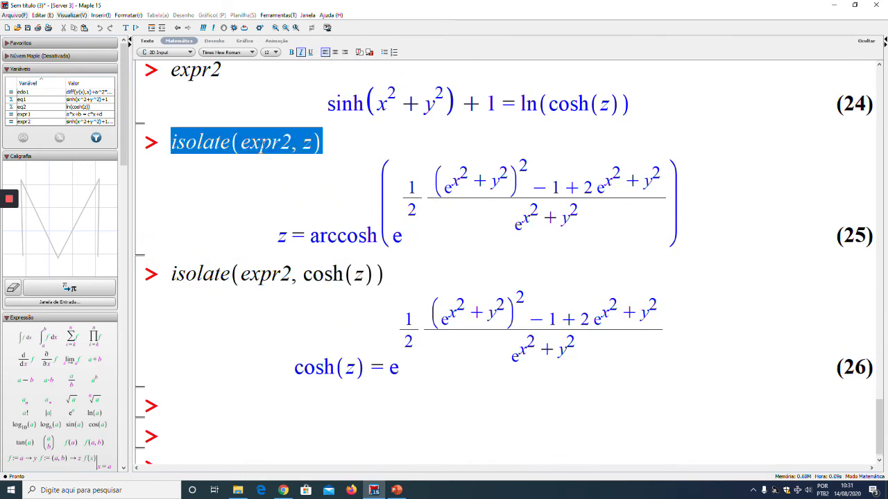
pyautogui.hotkey('ctrl', 'c')
pyautogui.click(194, 400)
pyautogui.hotkey('ctrl', 'v')
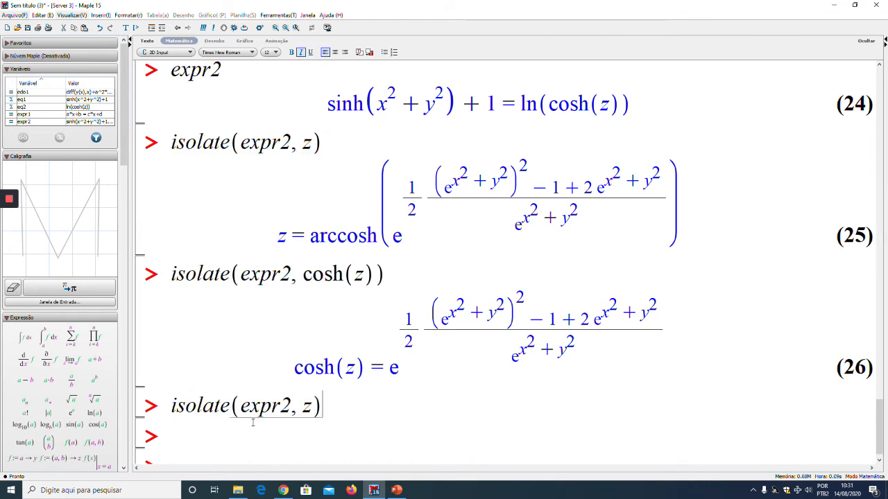
pyautogui.doubleClick(305, 407)
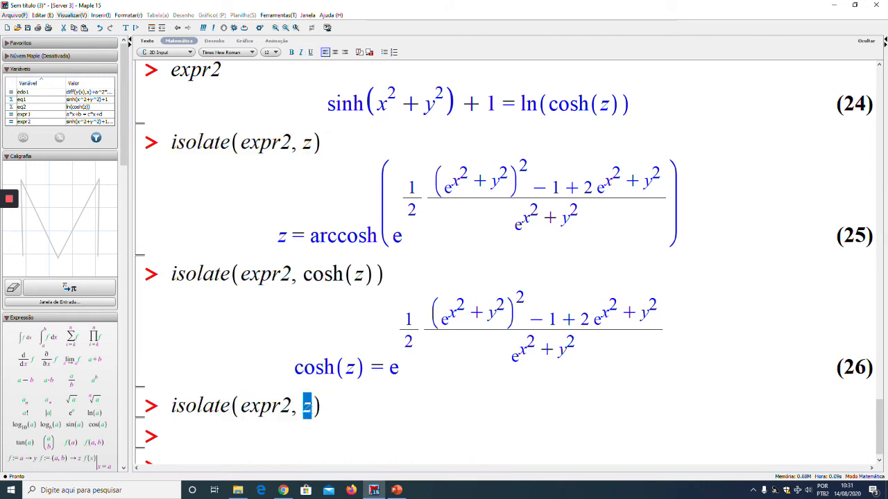
pyautogui.write('x')
pyautogui.press('Return')
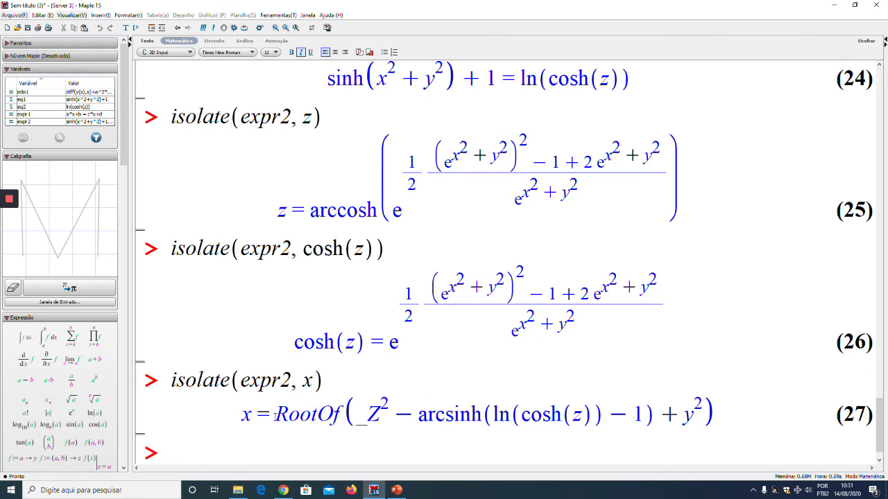
# Examine the RootOf expression and its argument in the result isolated for x, and review the earlier isolate results
pyautogui.moveTo(276, 416); pyautogui.dragTo(339, 414)
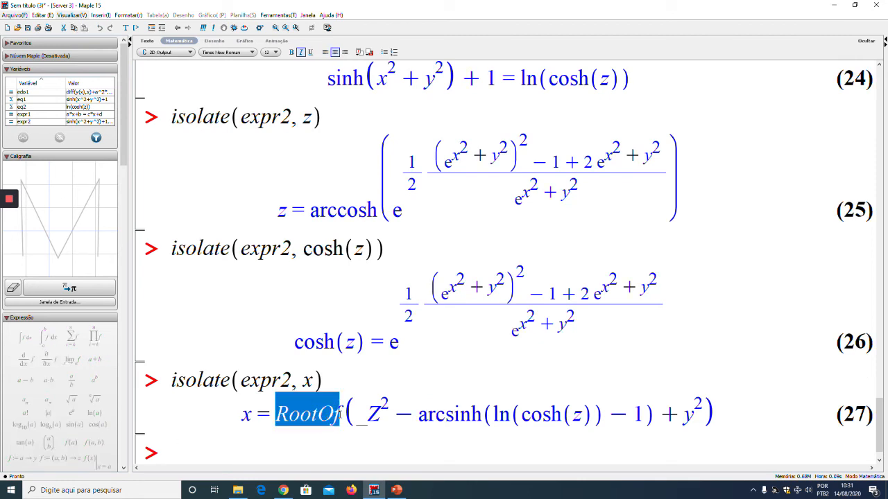
pyautogui.click(369, 414)
pyautogui.moveTo(410, 414); pyautogui.dragTo(696, 410)
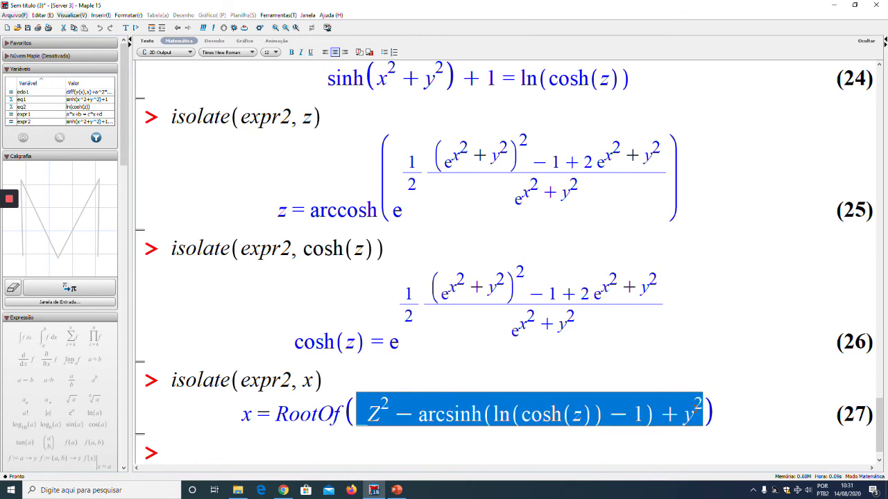
pyautogui.scroll(-2, 416, 406)
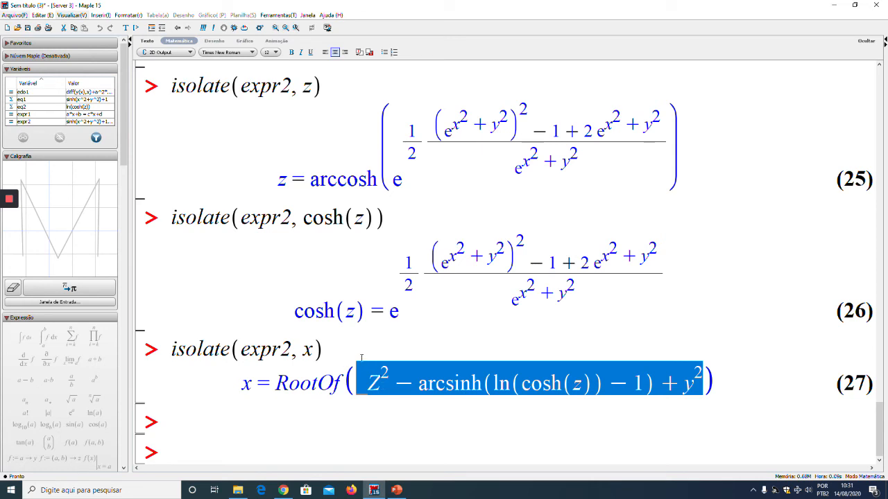
pyautogui.click(245, 425)
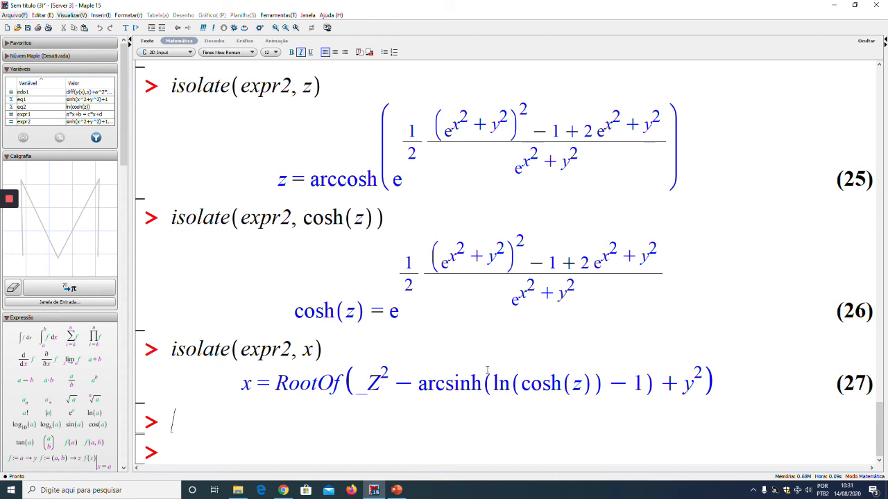
pyautogui.scroll(2, 401, 383)
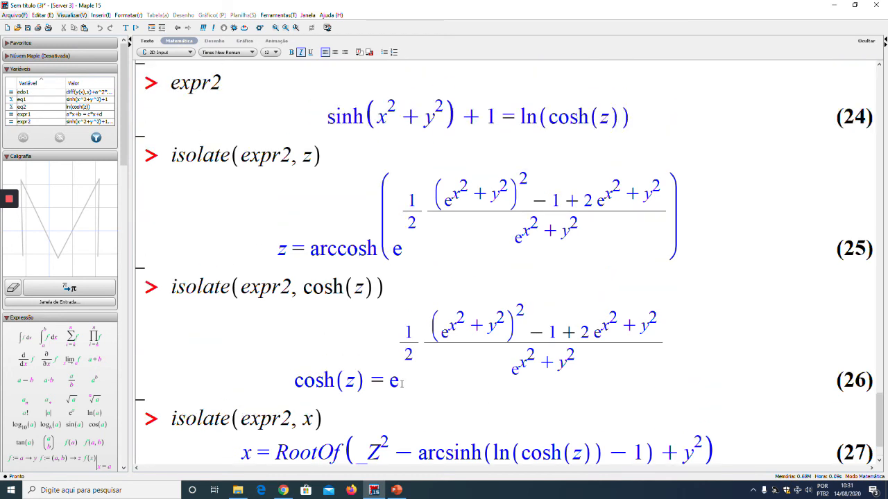
pyautogui.scroll(10, 400, 383)
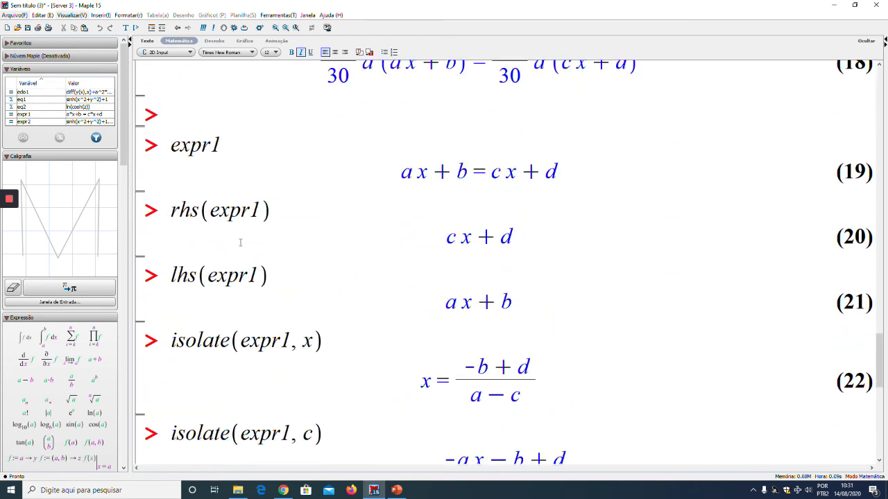
pyautogui.scroll(-12, 325, 332)
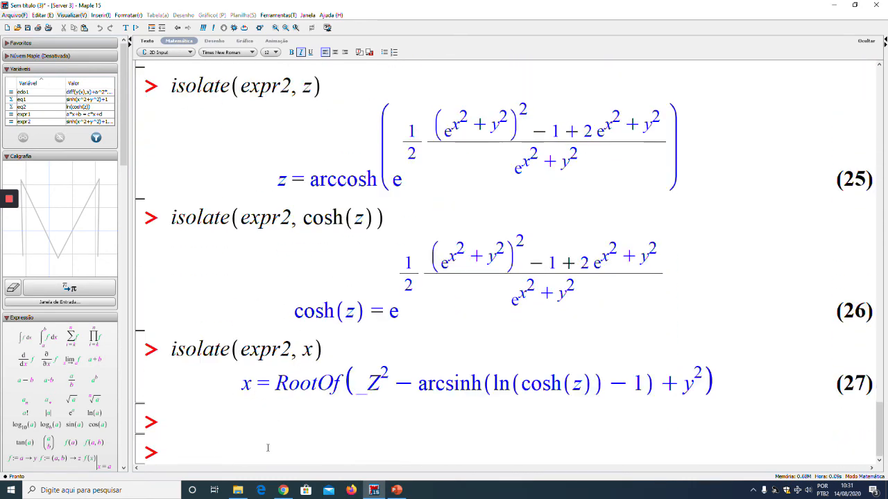
# Add blank prompts below the result isolated for x and recall expr2 at the second one
pyautogui.click(266, 450)
pyautogui.press('Return')
pyautogui.press('Return')
pyautogui.press('Return')
pyautogui.click(193, 363)
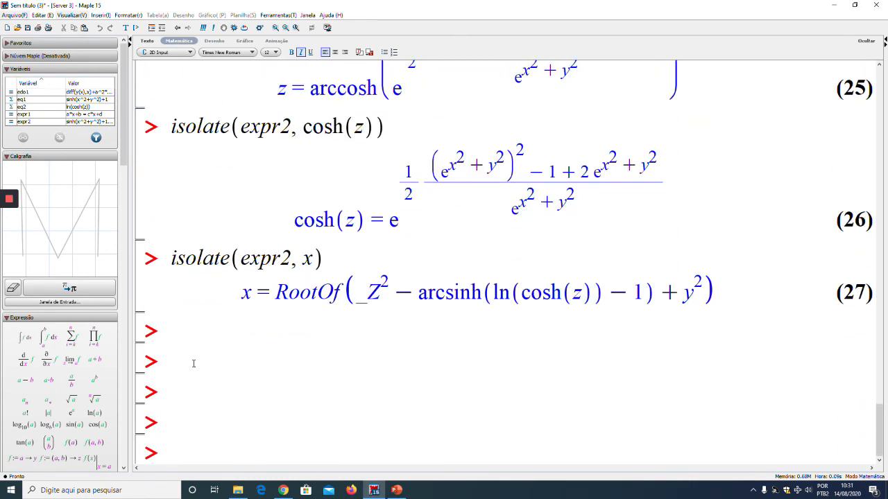
pyautogui.write('expr2')
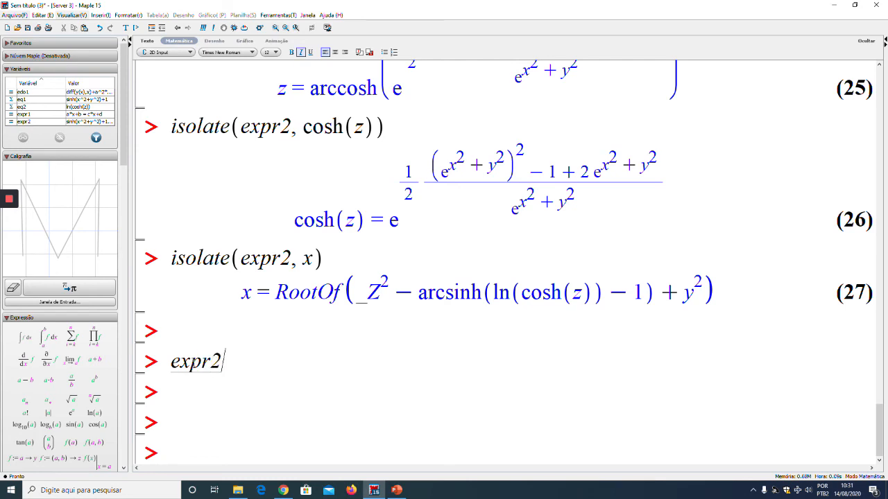
pyautogui.press('Return')
# Extract the left-hand side of the newly recalled expr2 equation with the context command Lado Esquerdo
pyautogui.scroll(-1, 366, 318)
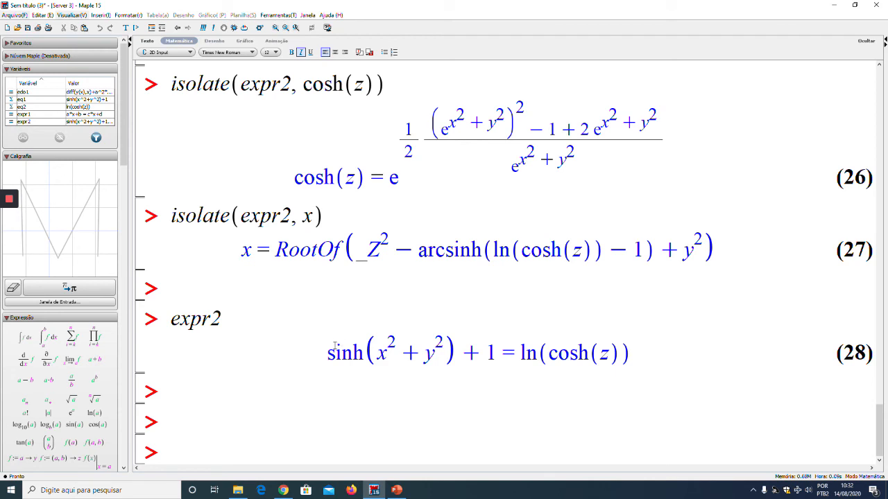
pyautogui.moveTo(327, 352); pyautogui.dragTo(504, 345)
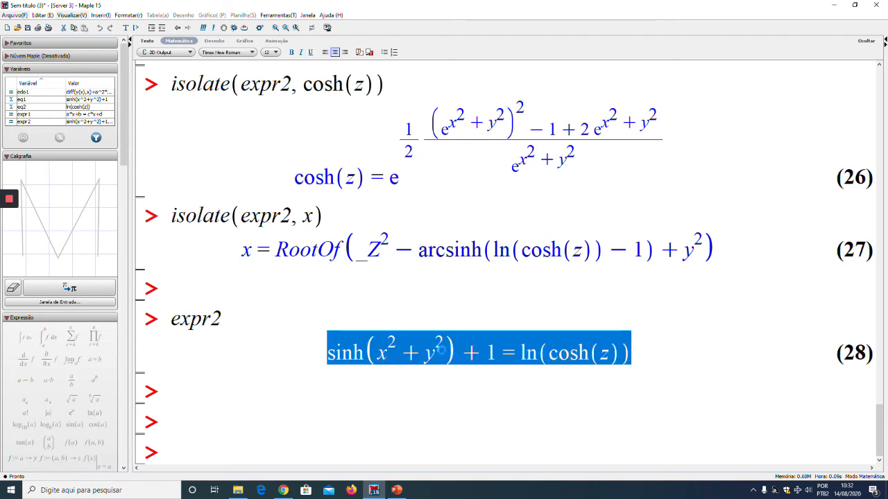
pyautogui.rightClick(441, 352)
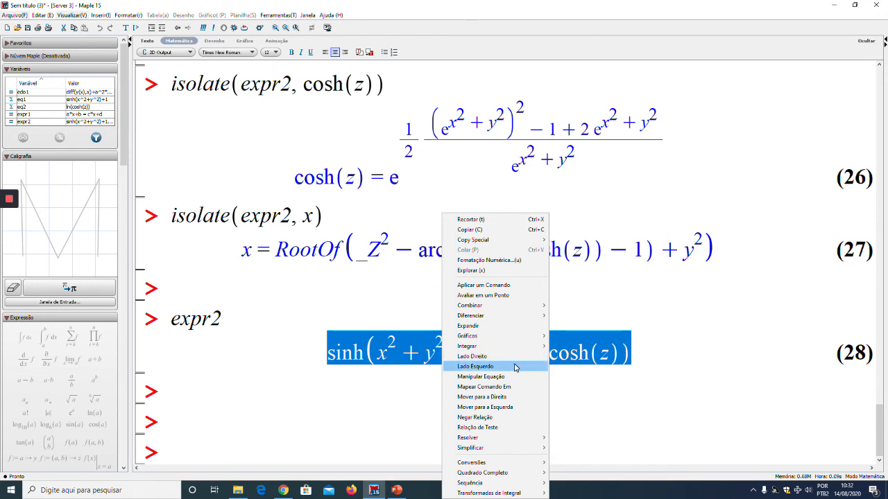
pyautogui.click(515, 367)
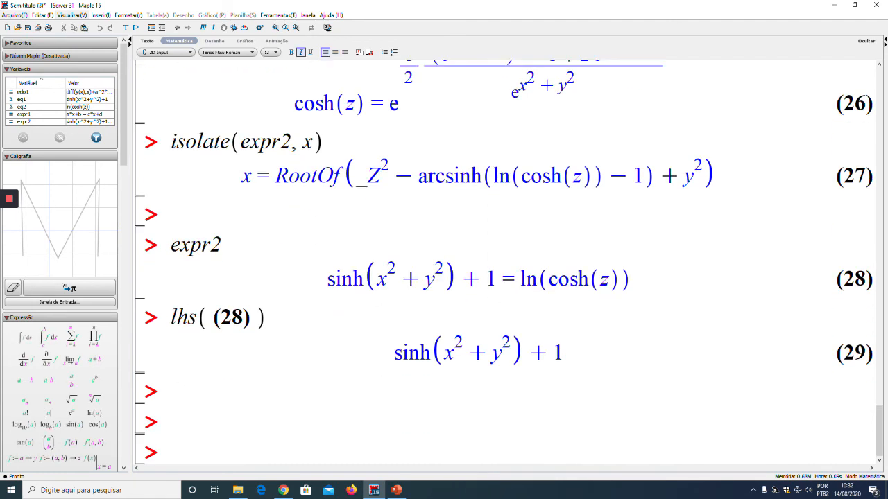
# Move all terms of the recalled expr2 equation to the left-hand side with Mover para a Esquerda
pyautogui.moveTo(325, 278); pyautogui.dragTo(576, 273)
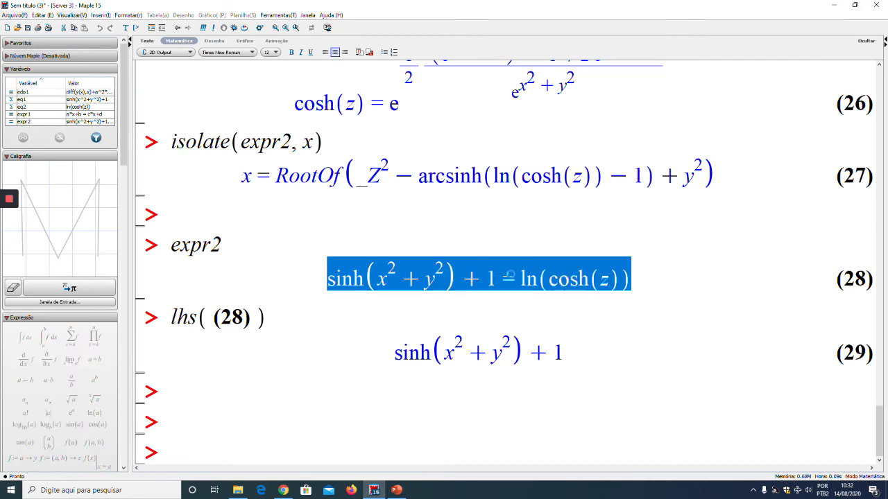
pyautogui.rightClick(513, 279)
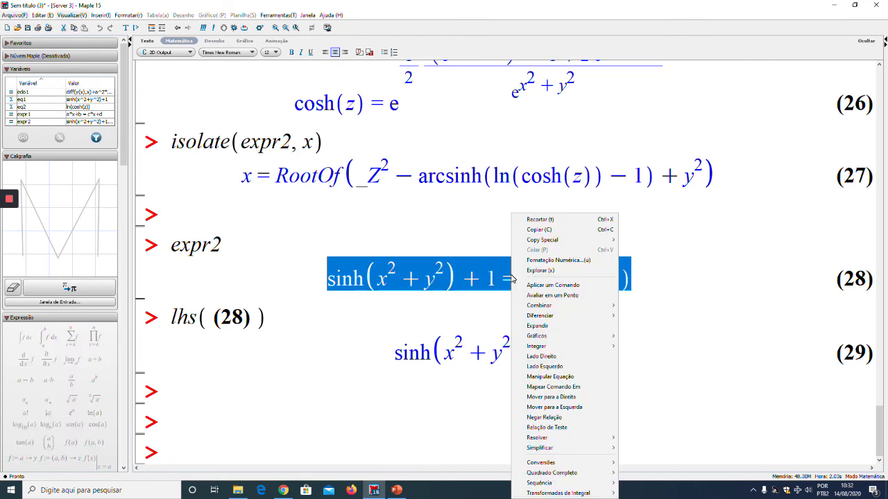
pyautogui.click(580, 408)
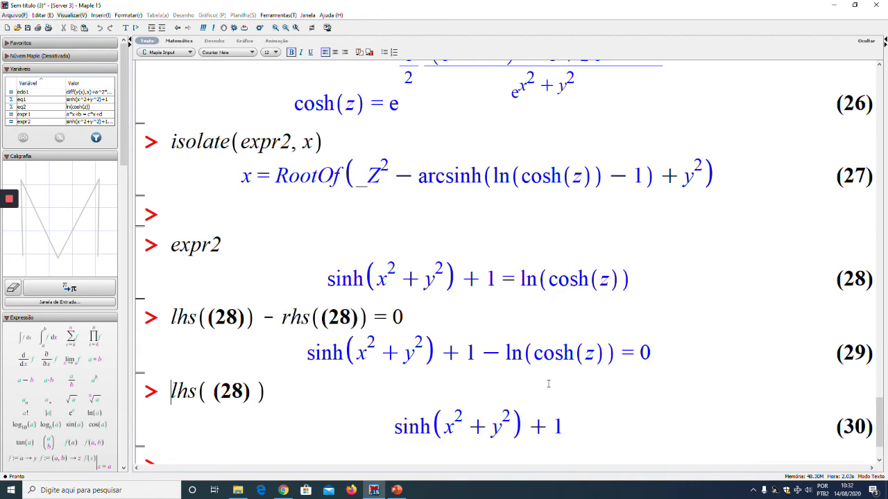
pyautogui.scroll(-2, 472, 340)
pyautogui.scroll(1, 286, 275)
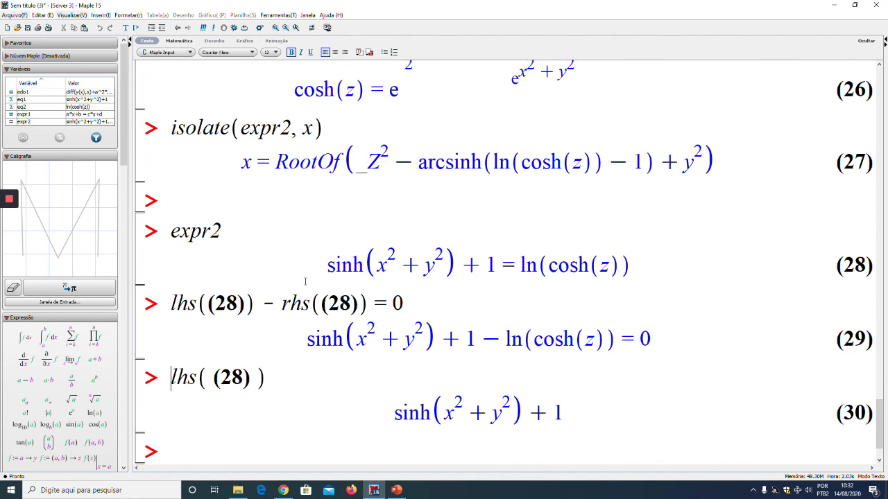
# Compare the recalled expr2 equation with its rearranged form and move all its terms to the right-hand side with Mover para a Direita
pyautogui.moveTo(322, 262); pyautogui.dragTo(644, 267)
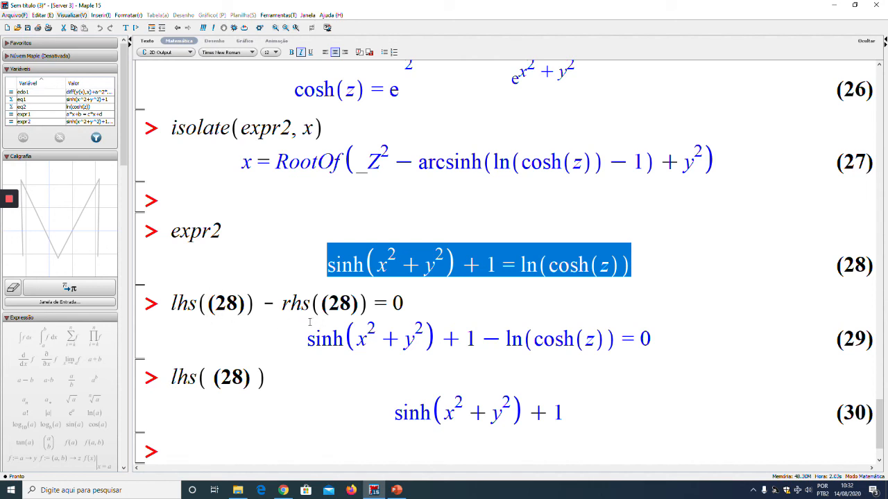
pyautogui.moveTo(306, 335); pyautogui.dragTo(652, 339)
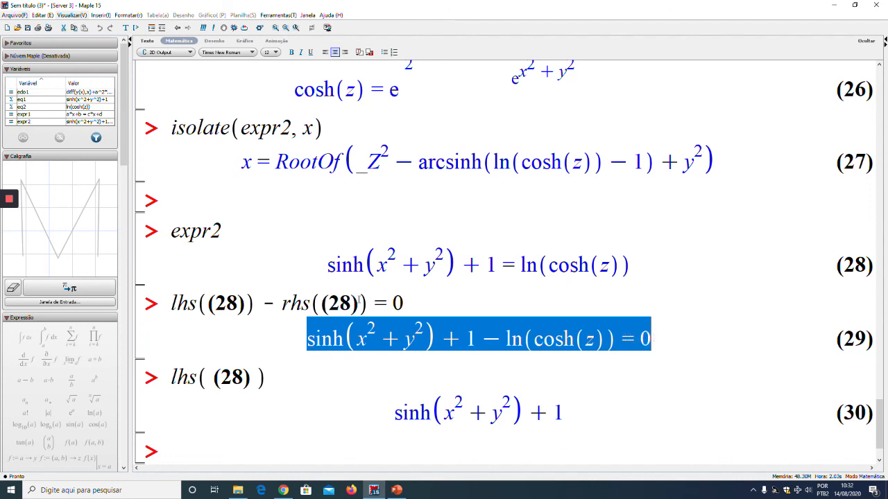
pyautogui.moveTo(326, 264); pyautogui.dragTo(632, 264)
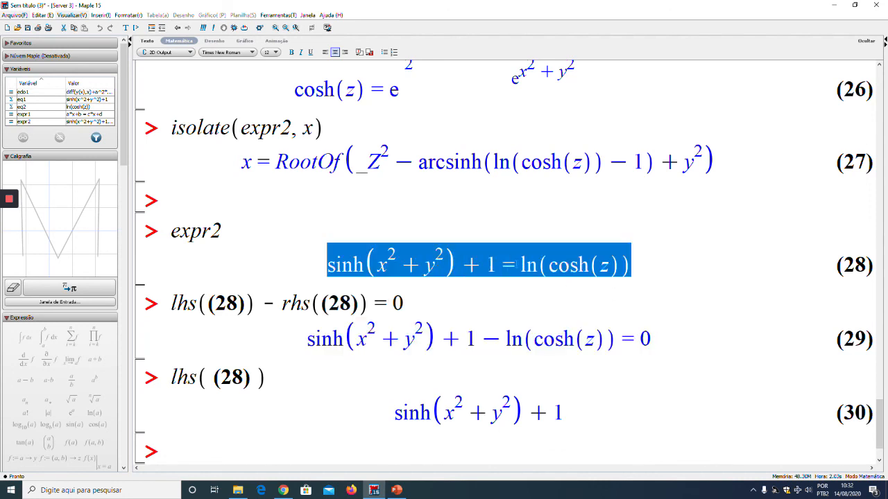
pyautogui.rightClick(515, 263)
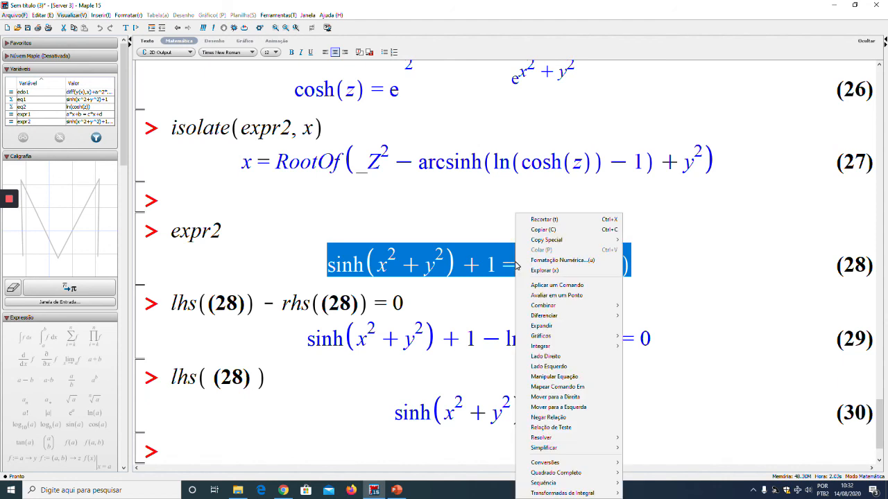
pyautogui.click(554, 396)
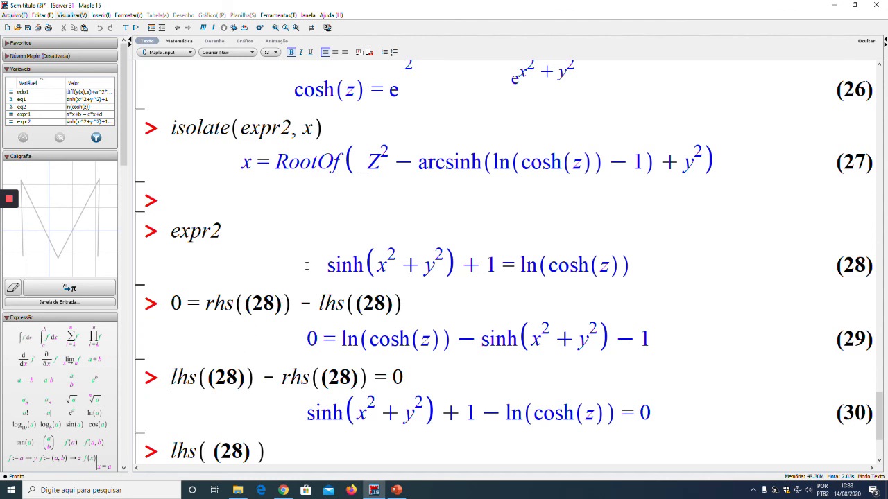
# Isolate sinh(x^2+y^2) in the recalled expr2 equation using the context command Isolar Expressão para
pyautogui.scroll(-3, 313, 258)
pyautogui.moveTo(326, 224); pyautogui.dragTo(456, 220)
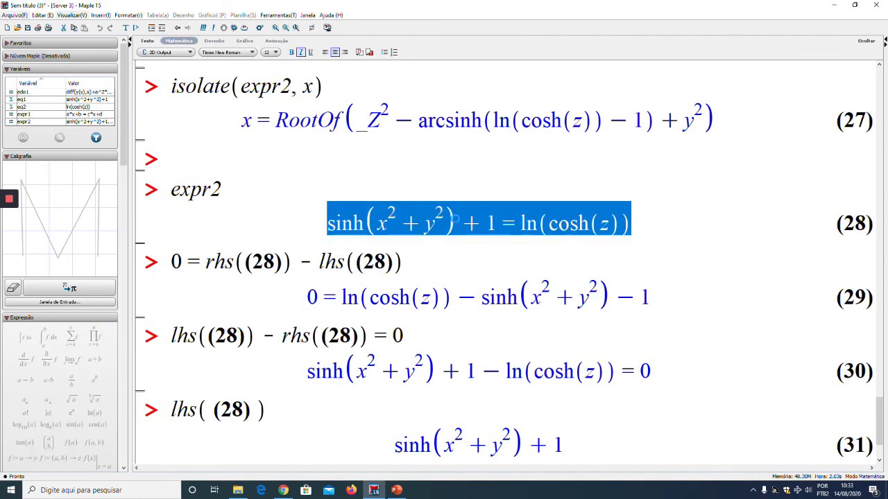
pyautogui.rightClick(457, 221)
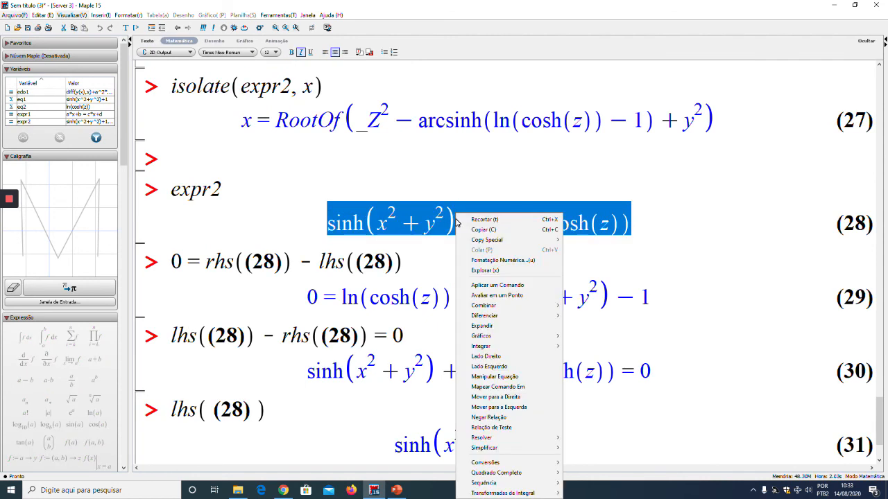
pyautogui.moveTo(521, 443)
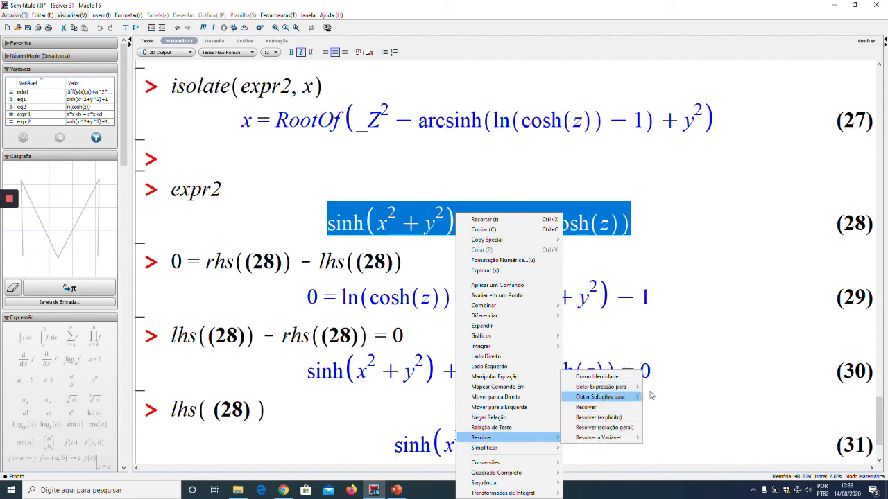
pyautogui.moveTo(627, 386)
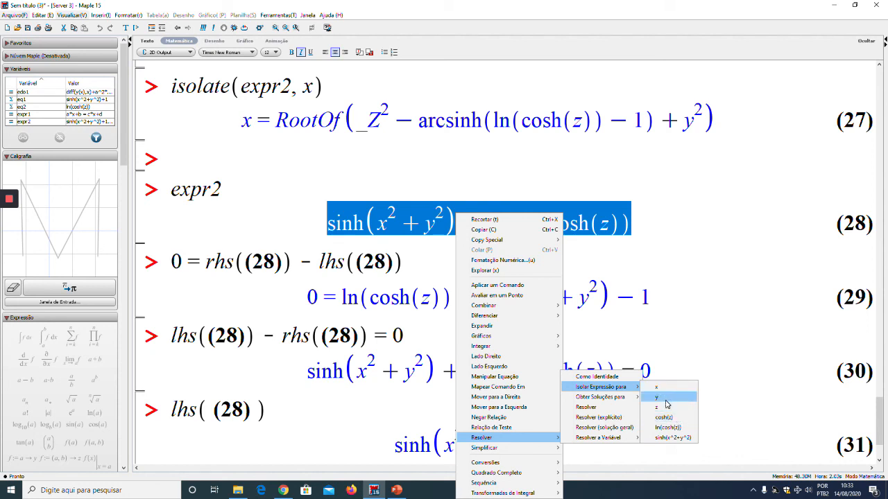
pyautogui.click(673, 438)
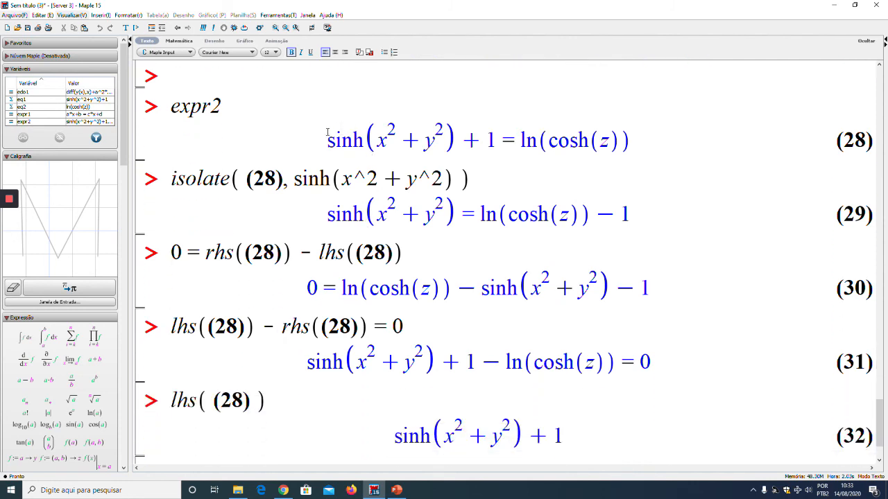
# Review the results derived from expr2, from the earlier isolate commands down to the blank prompts at the worksheet's end
pyautogui.moveTo(327, 131); pyautogui.dragTo(609, 157)
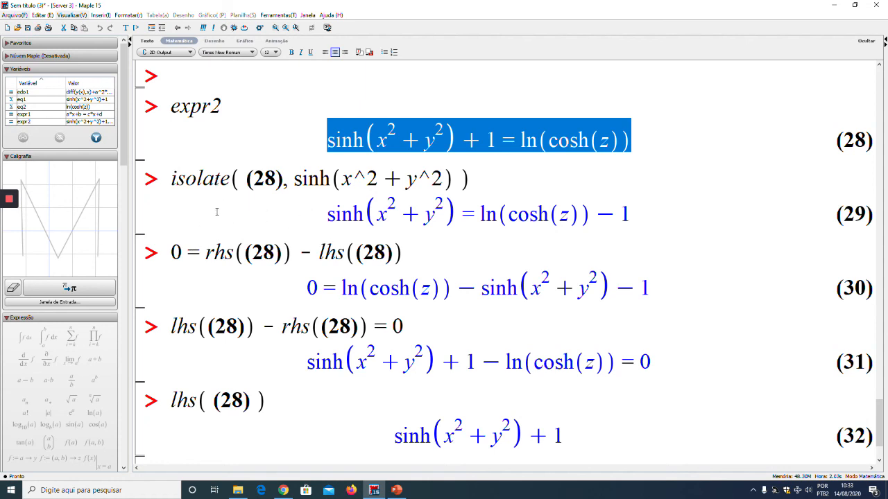
pyautogui.scroll(-3, 421, 231)
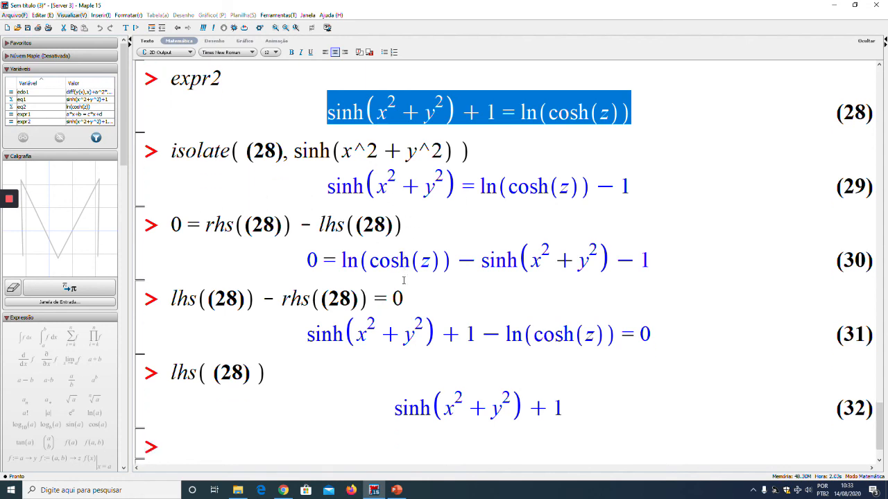
pyautogui.scroll(2, 403, 278)
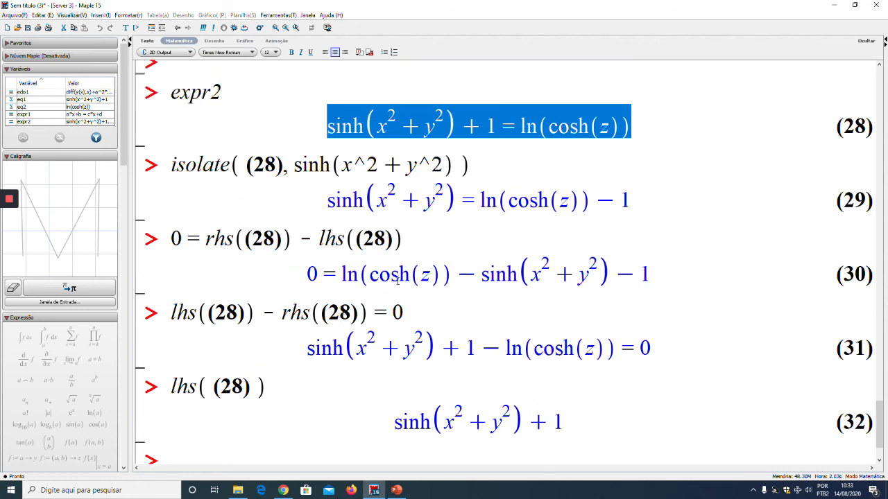
pyautogui.scroll(10, 397, 280)
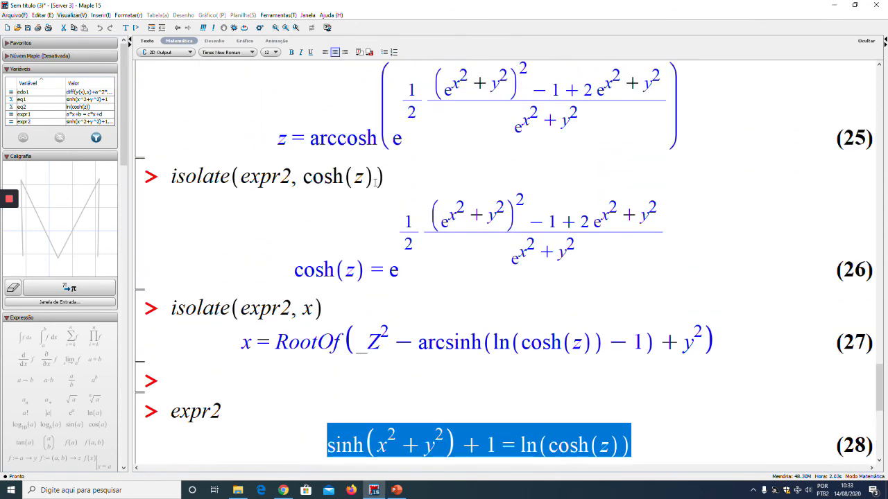
pyautogui.scroll(6, 375, 181)
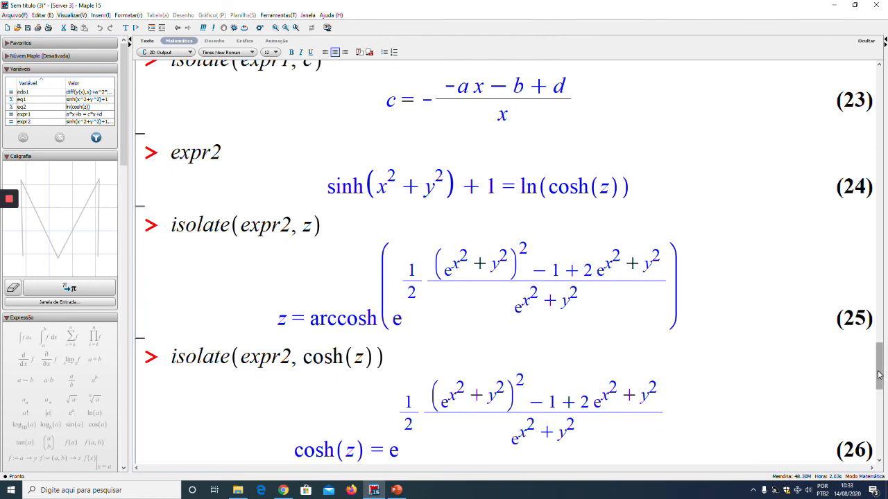
pyautogui.moveTo(880, 379); pyautogui.dragTo(879, 434)
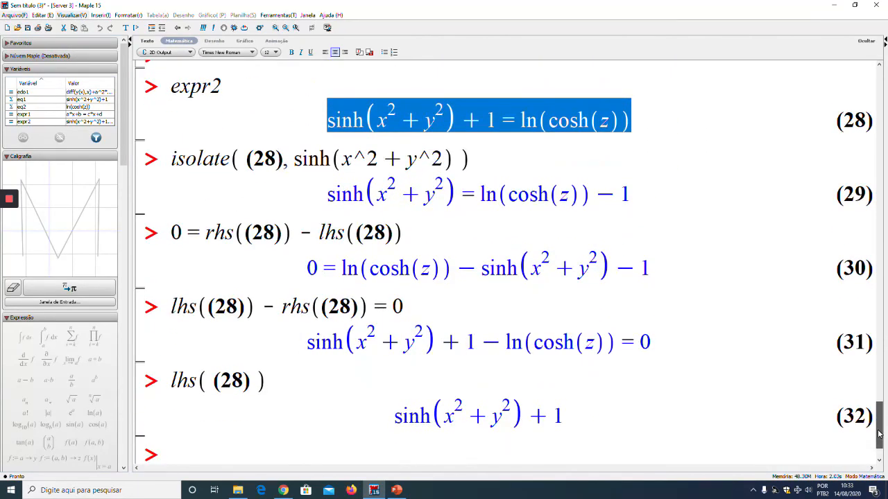
pyautogui.press('Return')
pyautogui.press('Return')
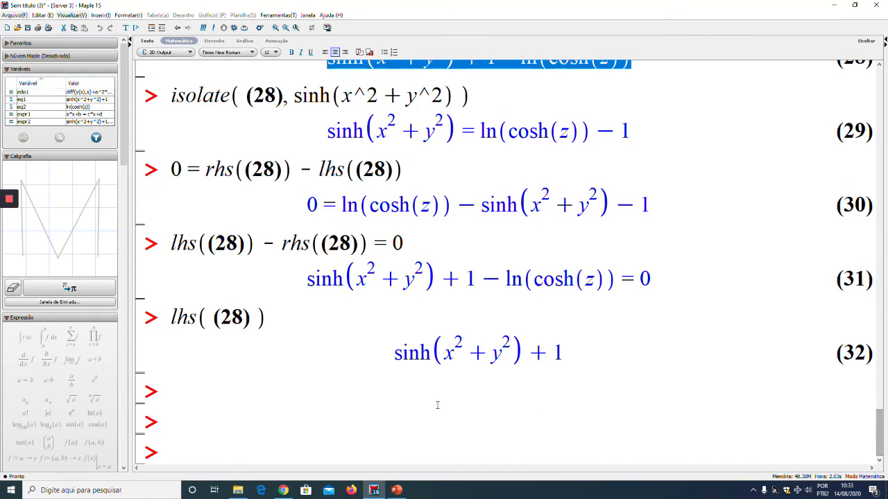